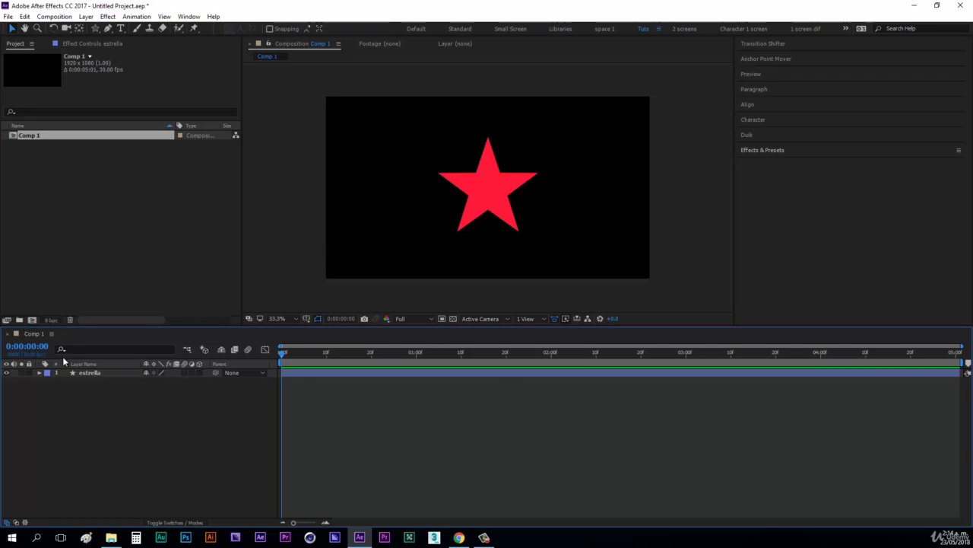
Expand the estrella layer, collapse its Contents, and show Transform with Position selected.
left_click(91, 372)
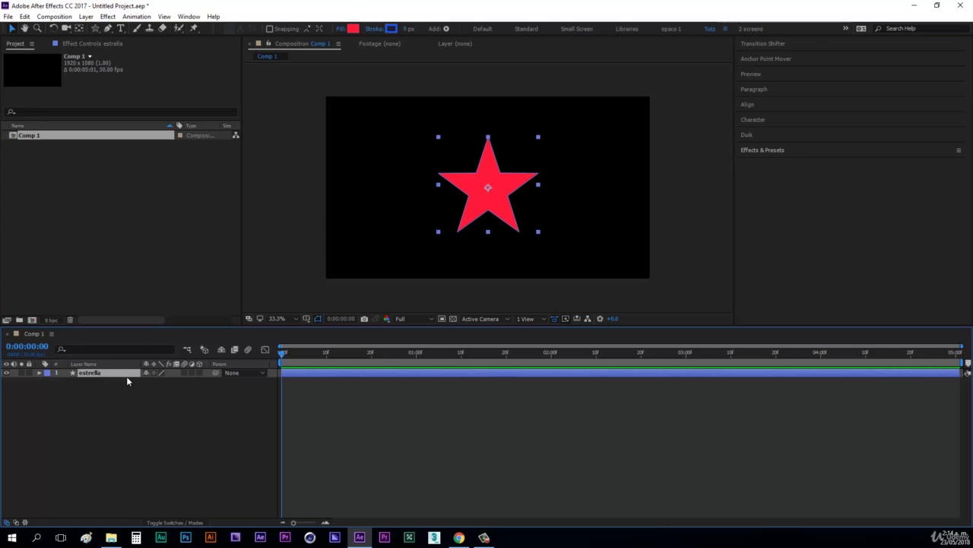
left_click(128, 246)
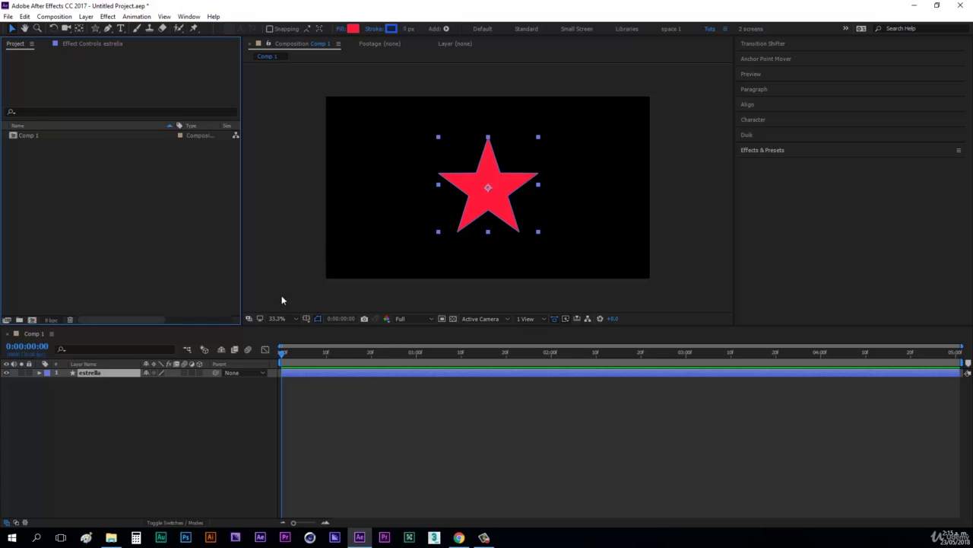
left_click(38, 372)
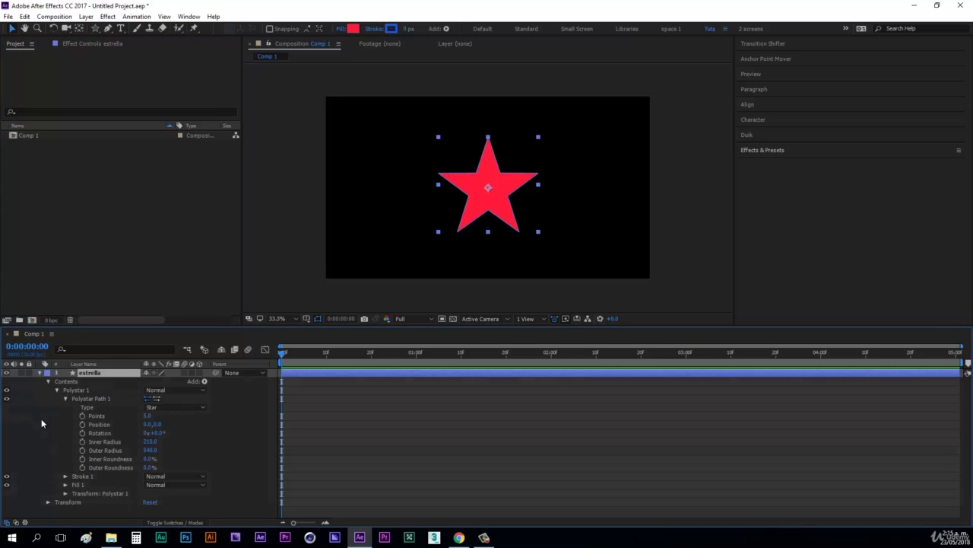
left_click(56, 389)
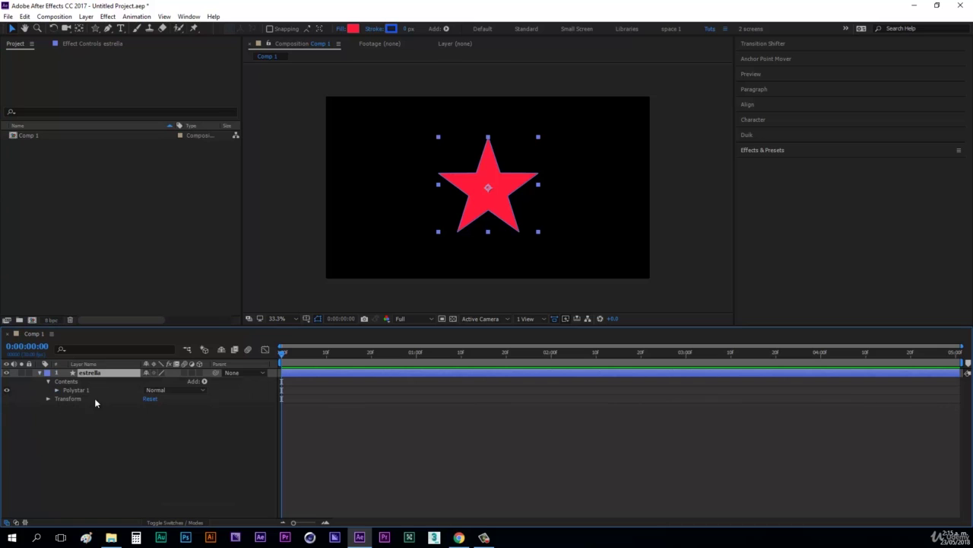
left_click(48, 381)
left_click(47, 392)
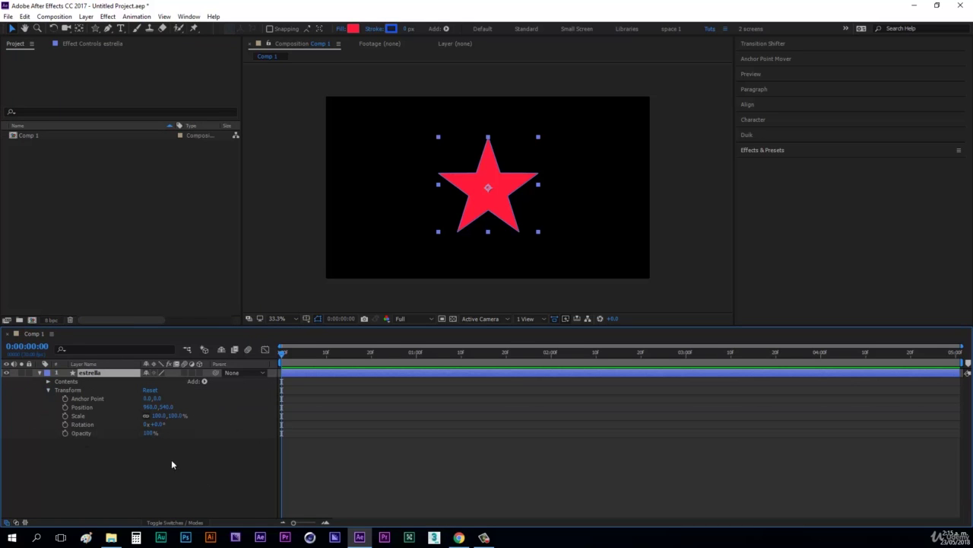
left_click(91, 407)
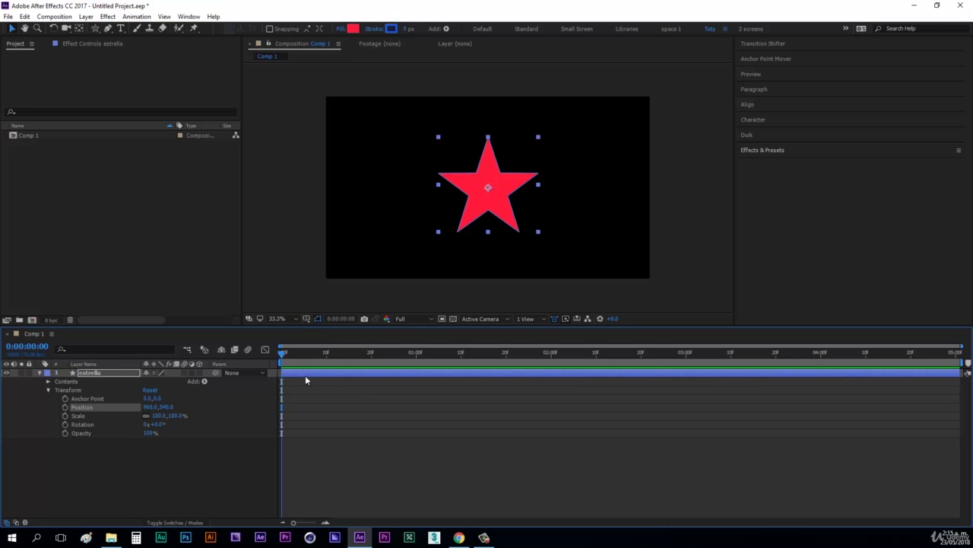
Drag the star to the left, about 438,525, then preview from frame 6.
mouse_move(287, 358)
left_mouse_down()
mouse_move(635, 394)
mouse_move(317, 396)
left_mouse_up()
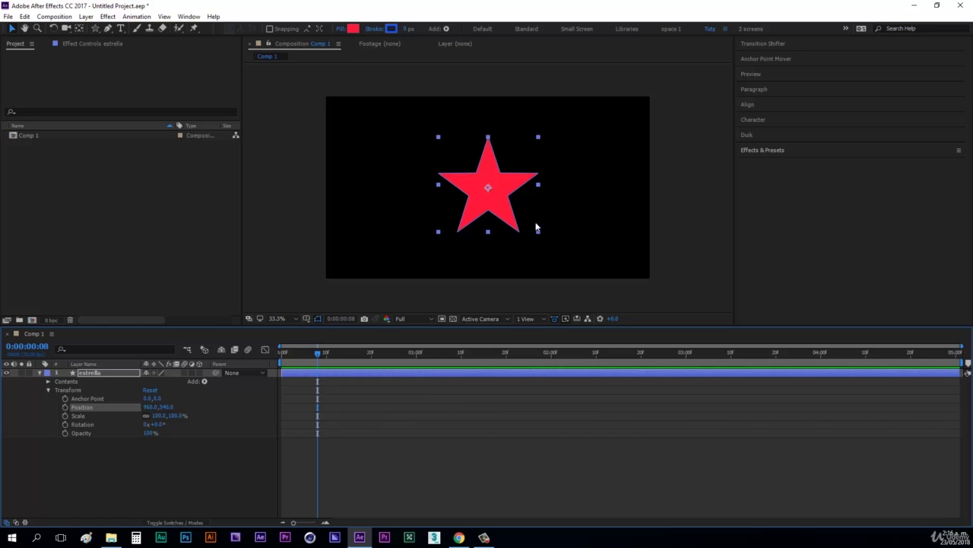
left_click(495, 196)
left_click_drag(411, 180, 407, 198)
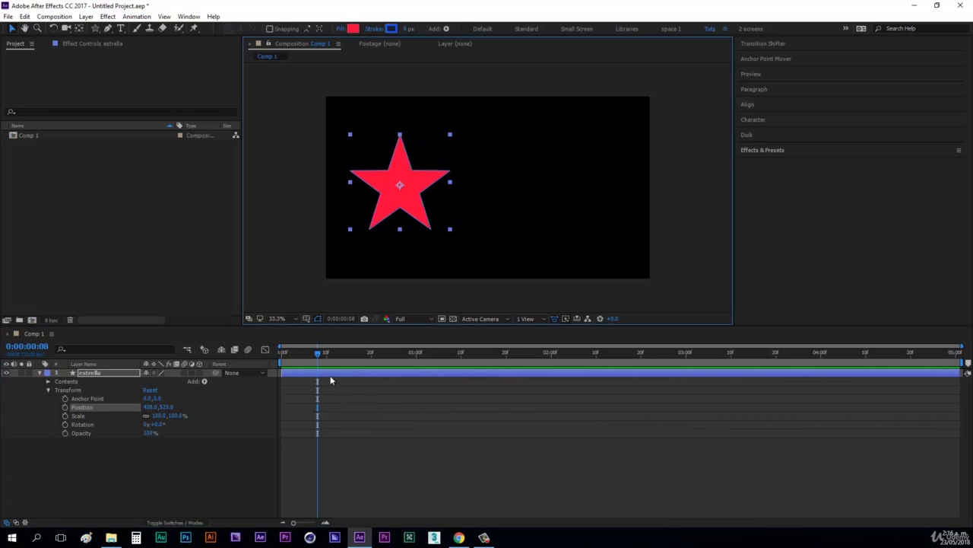
left_click_drag(321, 352, 308, 352)
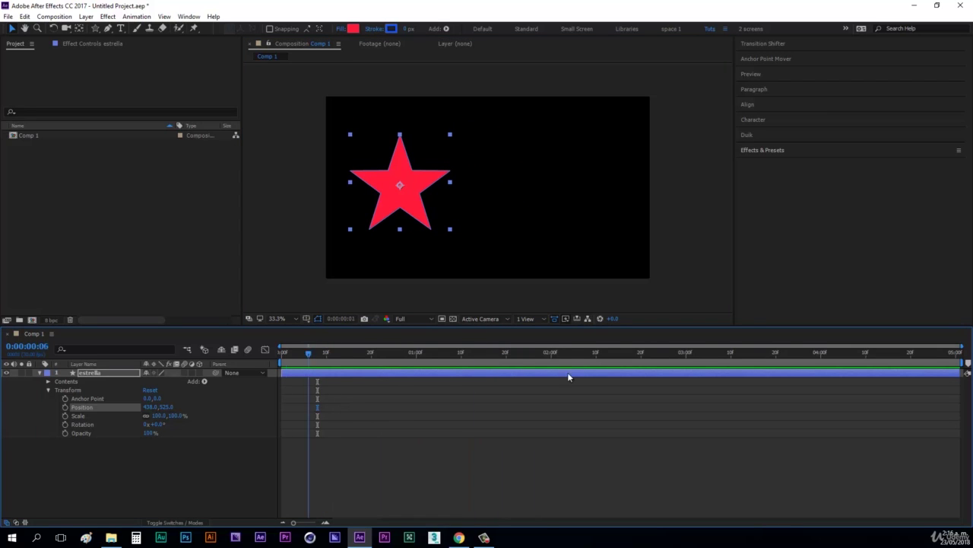
key("space")
Add the first Position keyframe for the star at 0:00:01:00.
left_click_drag(419, 393, 417, 402)
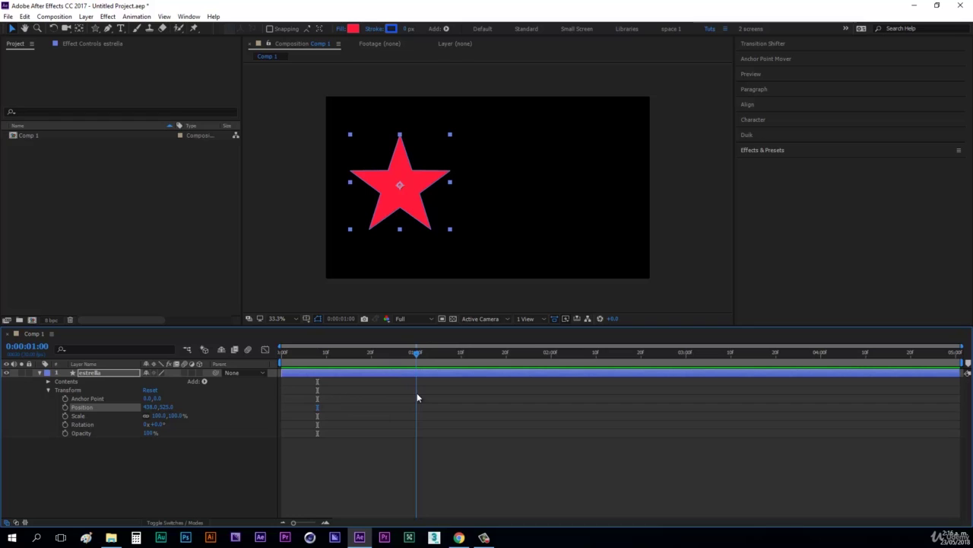
left_click(35, 347)
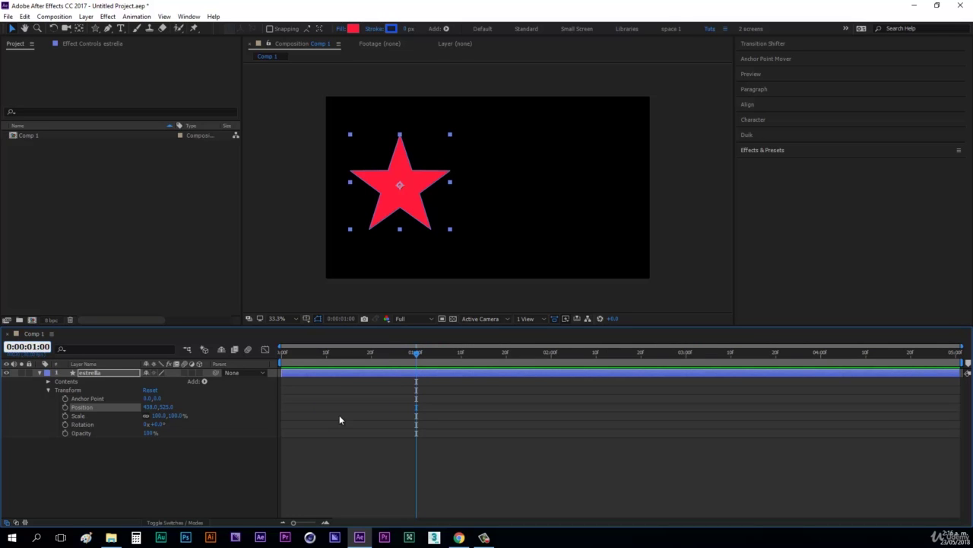
left_click(279, 391)
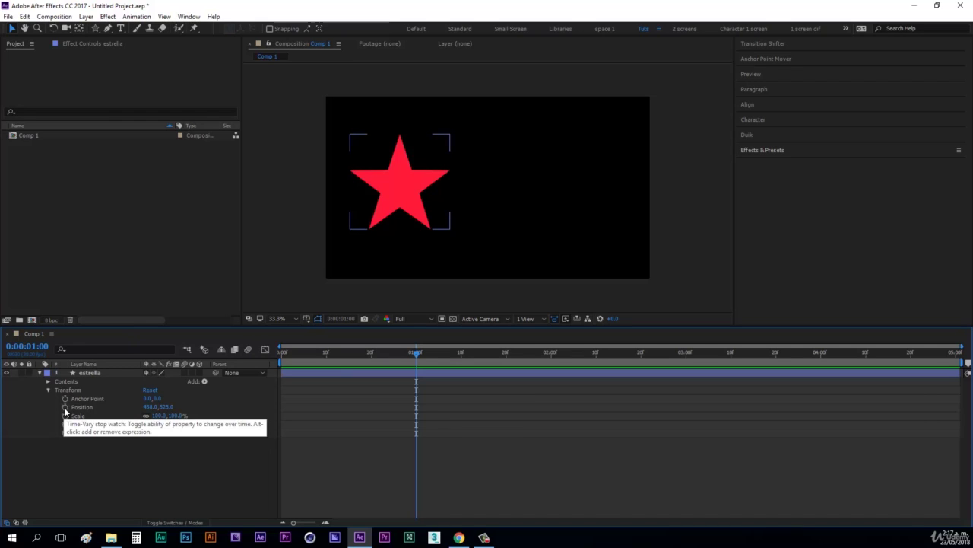
left_click(65, 407)
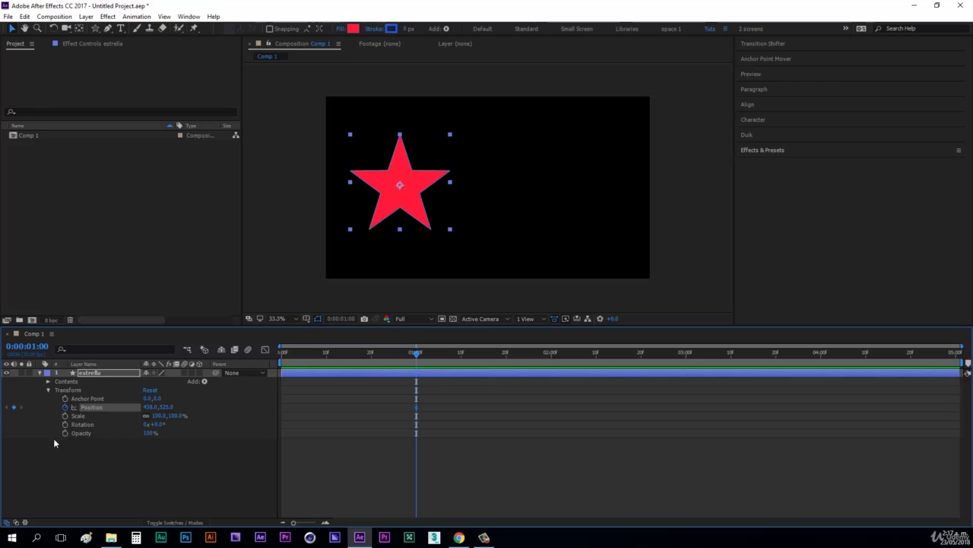
left_click(476, 426)
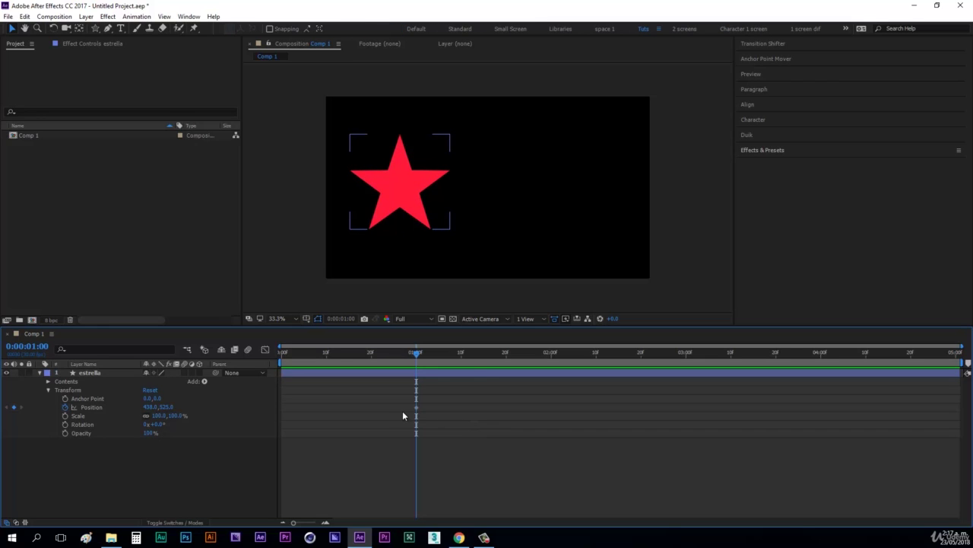
left_click_drag(415, 354, 394, 353)
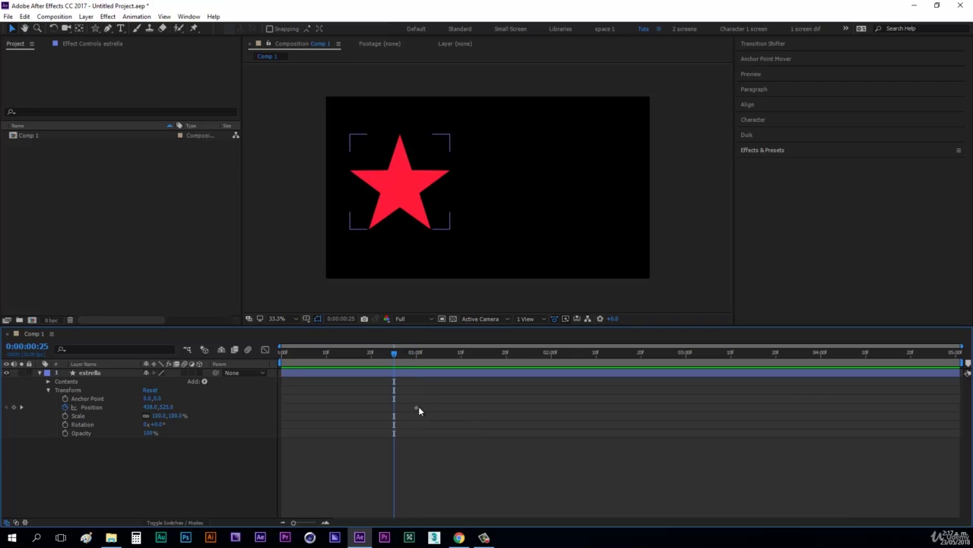
mouse_move(426, 397)
left_mouse_down()
mouse_move(408, 421)
mouse_move(404, 392)
mouse_move(406, 426)
left_mouse_up()
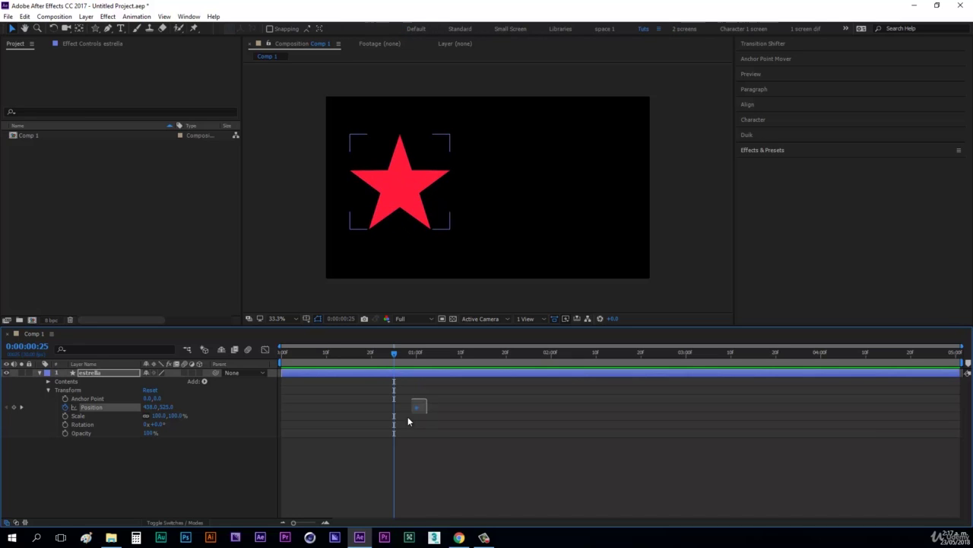
Move the current time to 0:00:02:00, restoring the accidentally removed Position keyframe.
left_click(417, 356)
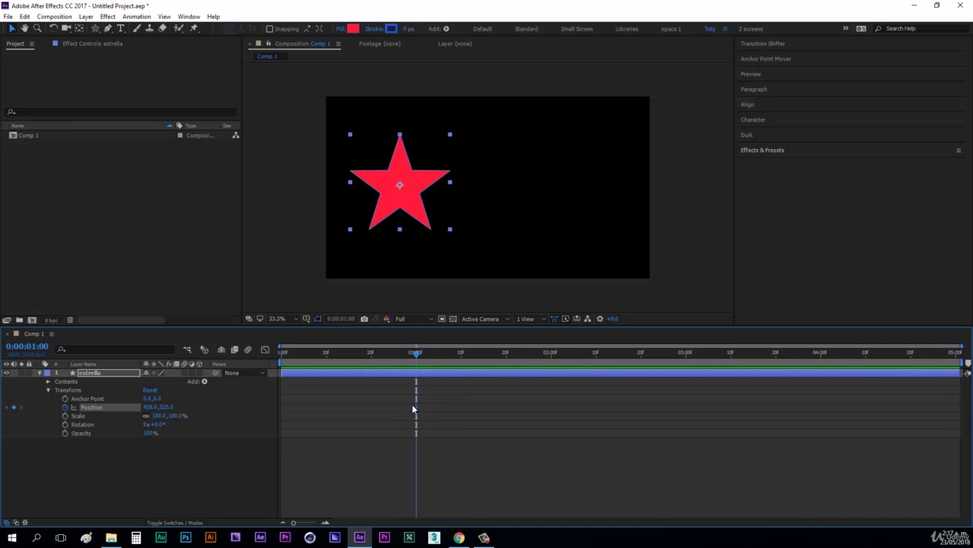
left_click_drag(420, 352, 552, 369)
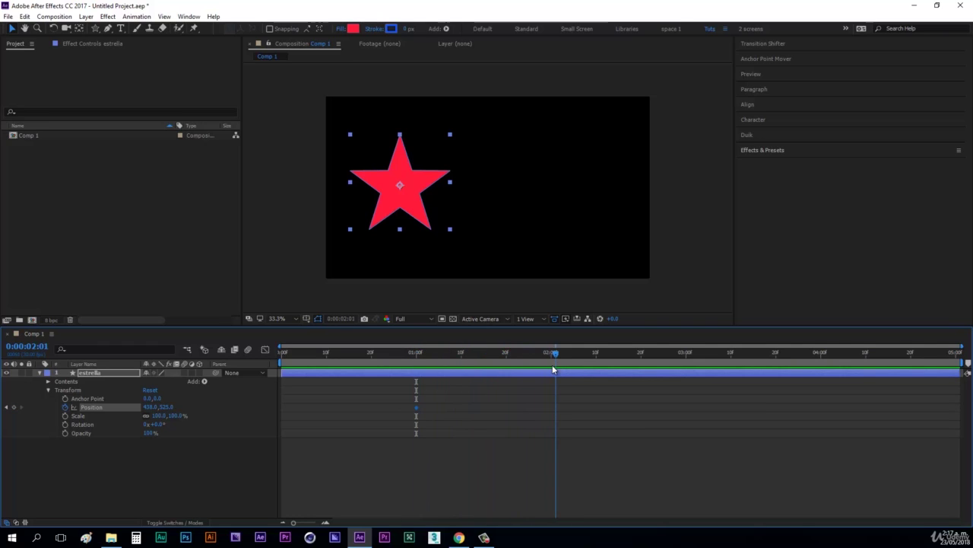
key("ctrl+x")
key("ctrl+v")
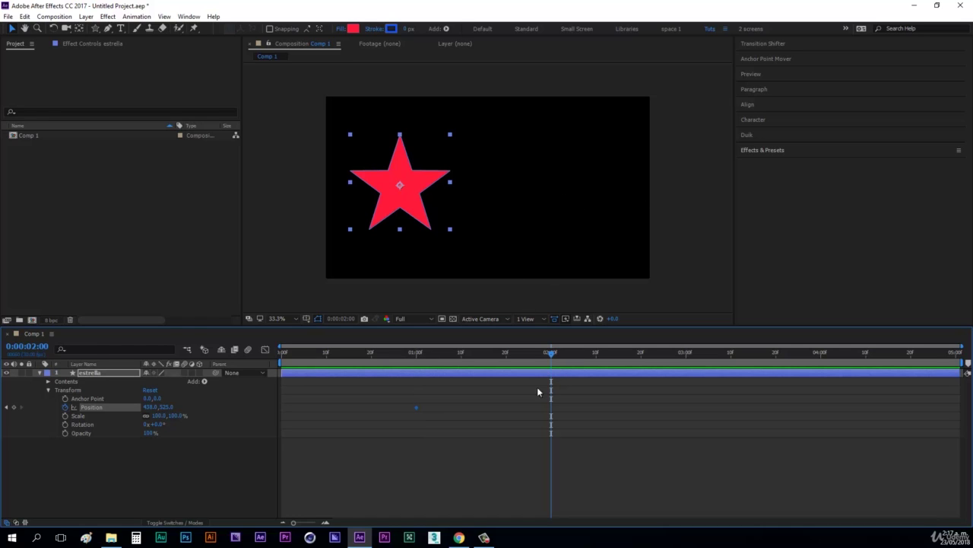
left_click(523, 438)
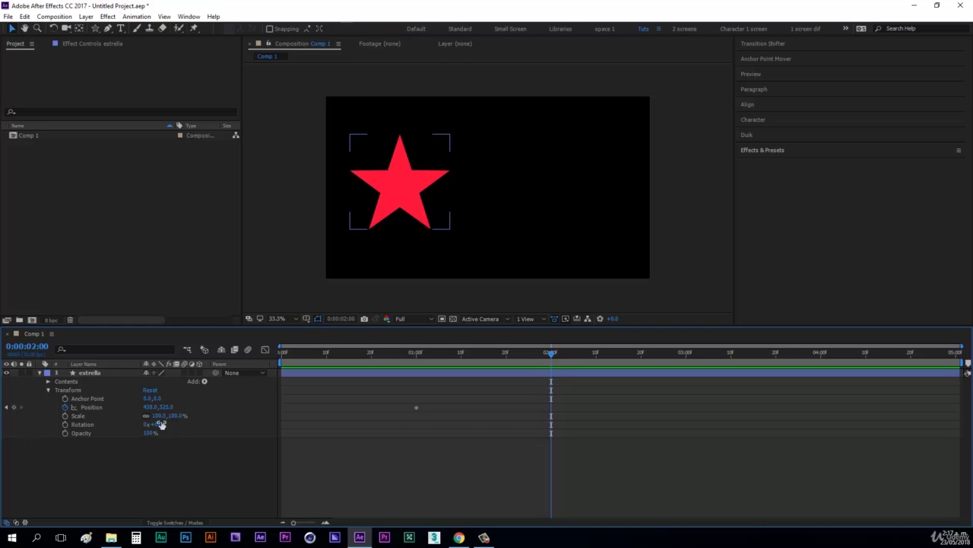
left_click(74, 408)
left_click(64, 404)
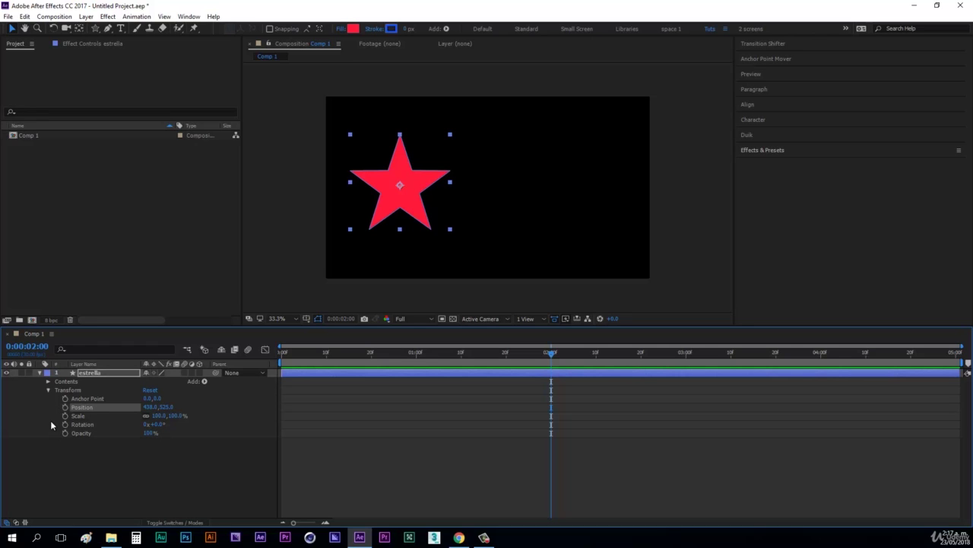
key("ctrl+z")
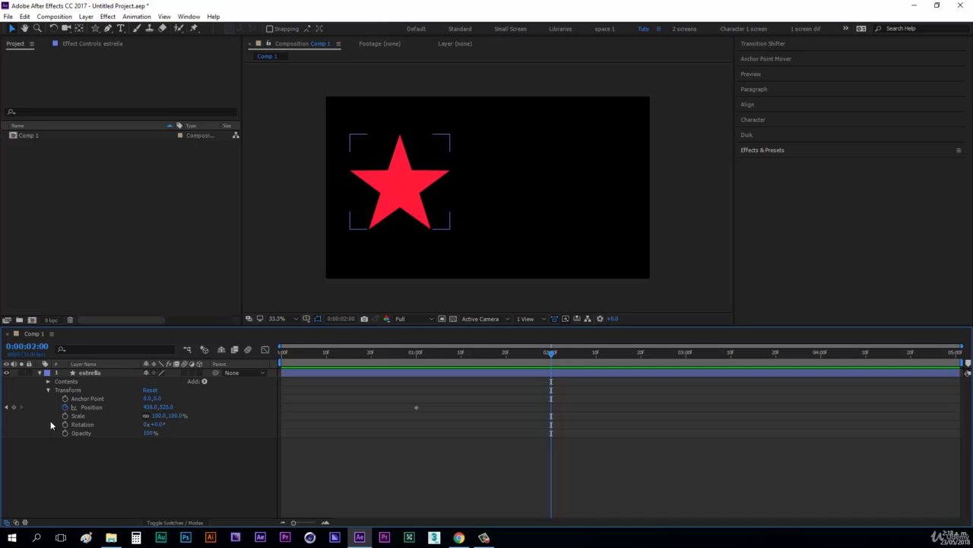
left_click(14, 408)
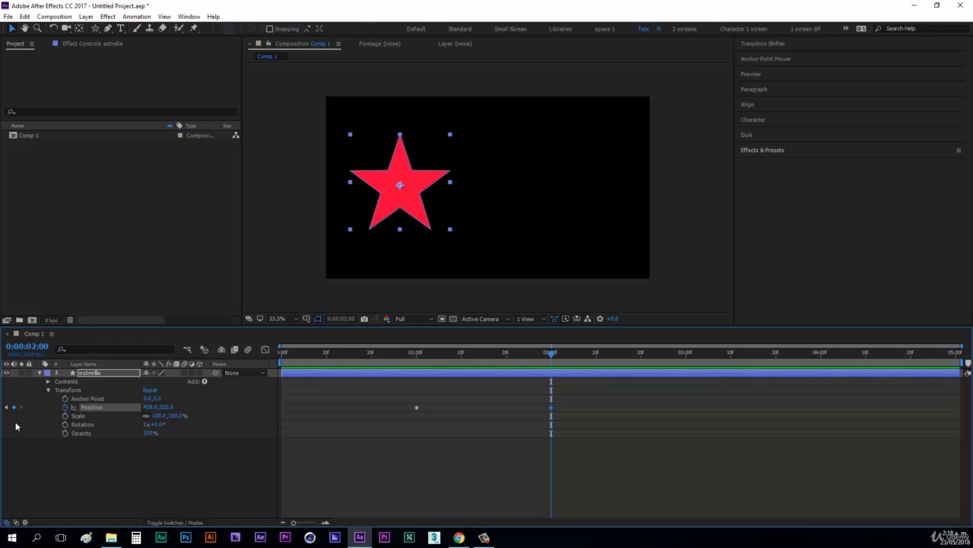
left_click(547, 435)
mouse_move(552, 352)
left_mouse_down()
mouse_move(572, 392)
mouse_move(406, 424)
left_mouse_up()
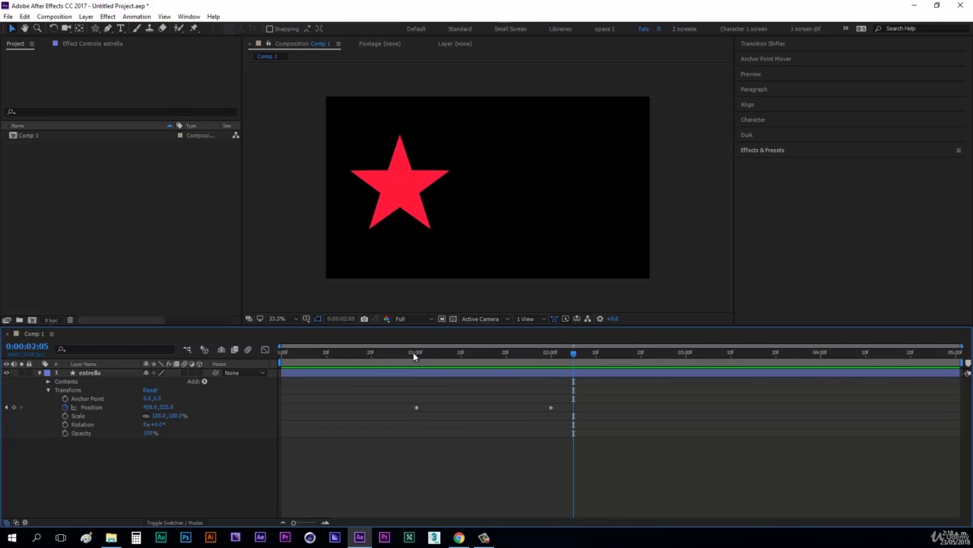
mouse_move(413, 351)
left_mouse_down()
mouse_move(551, 354)
mouse_move(556, 368)
mouse_move(418, 377)
left_mouse_up()
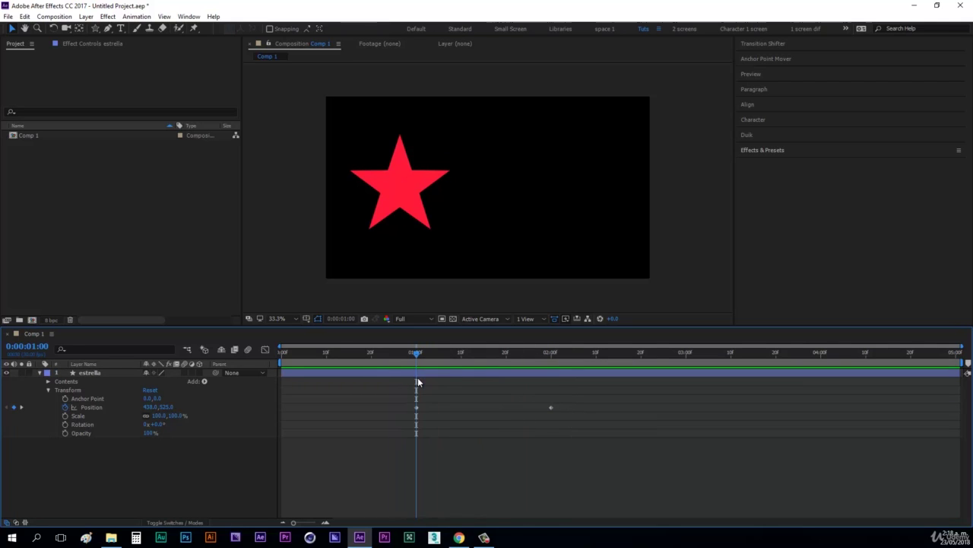
left_click(546, 352)
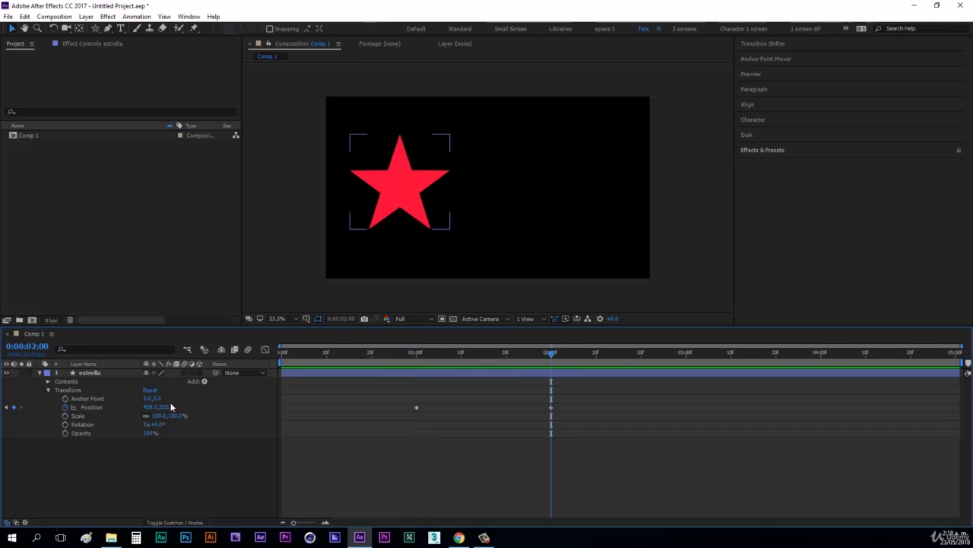
left_click(416, 354)
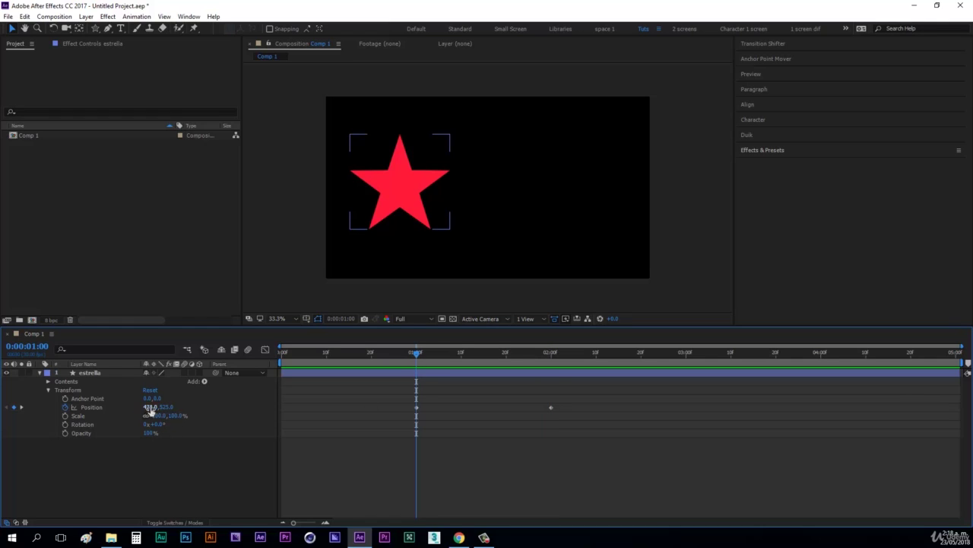
left_click(552, 353)
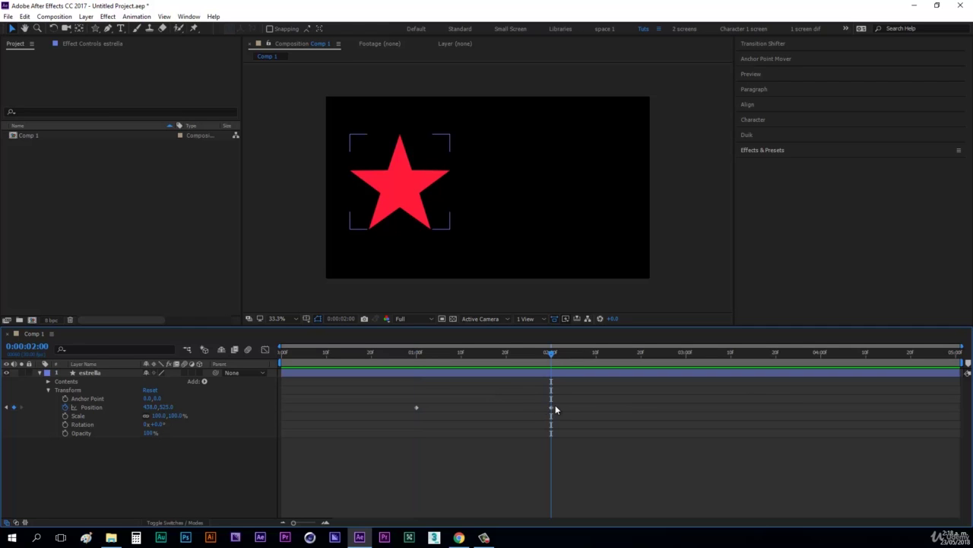
left_click_drag(562, 397, 535, 419)
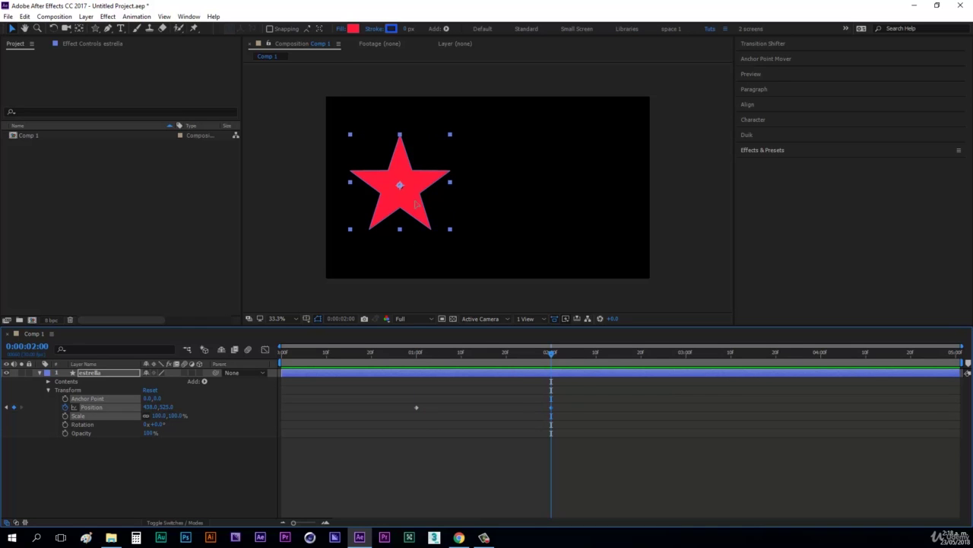
left_click(559, 412)
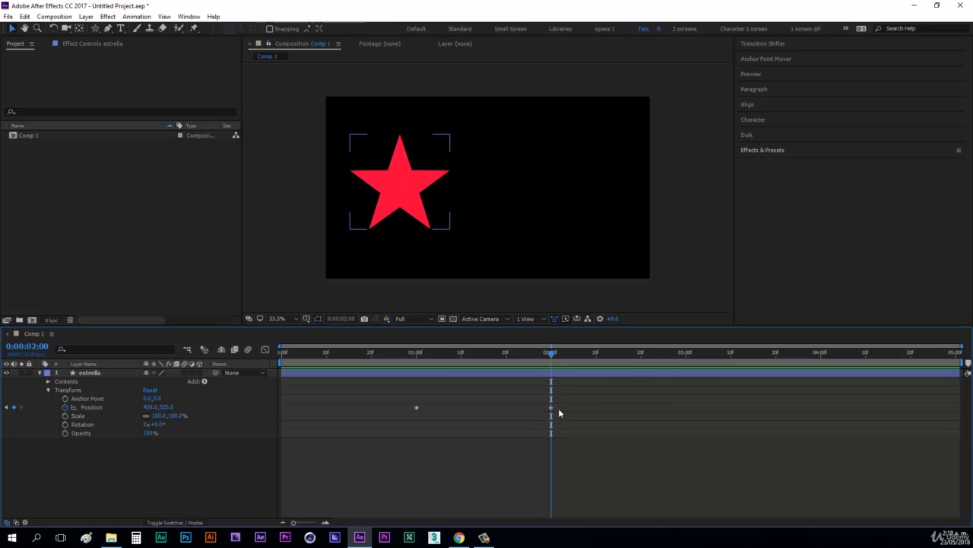
left_click(555, 359)
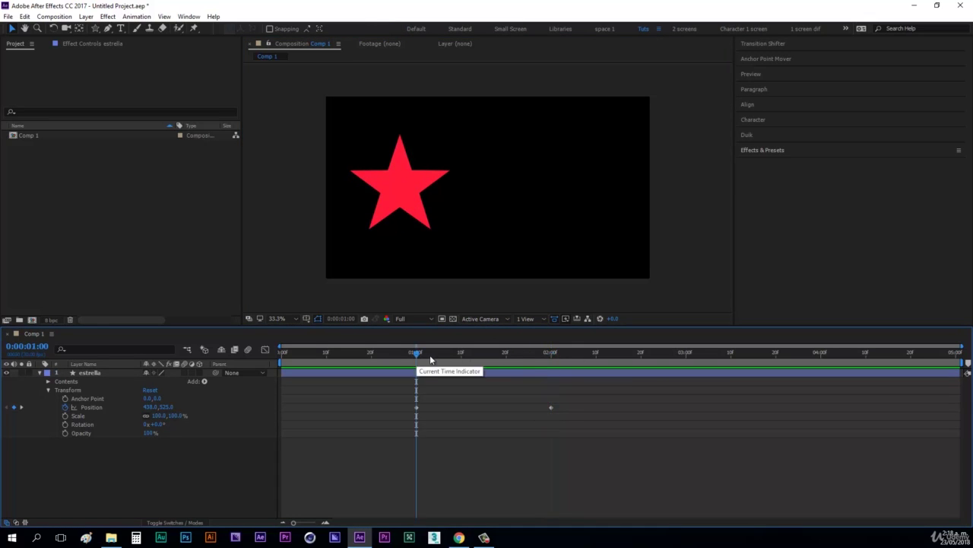
left_click(483, 358)
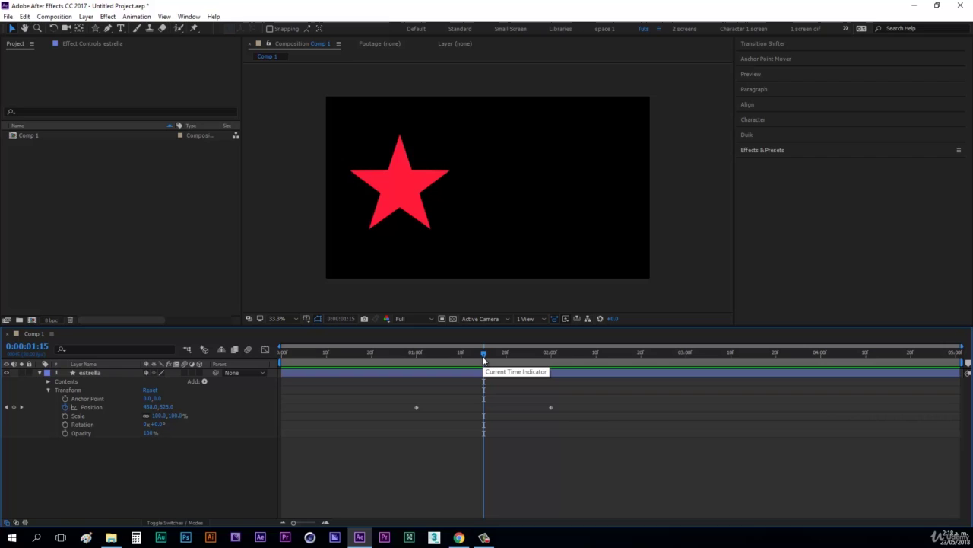
left_click(550, 354)
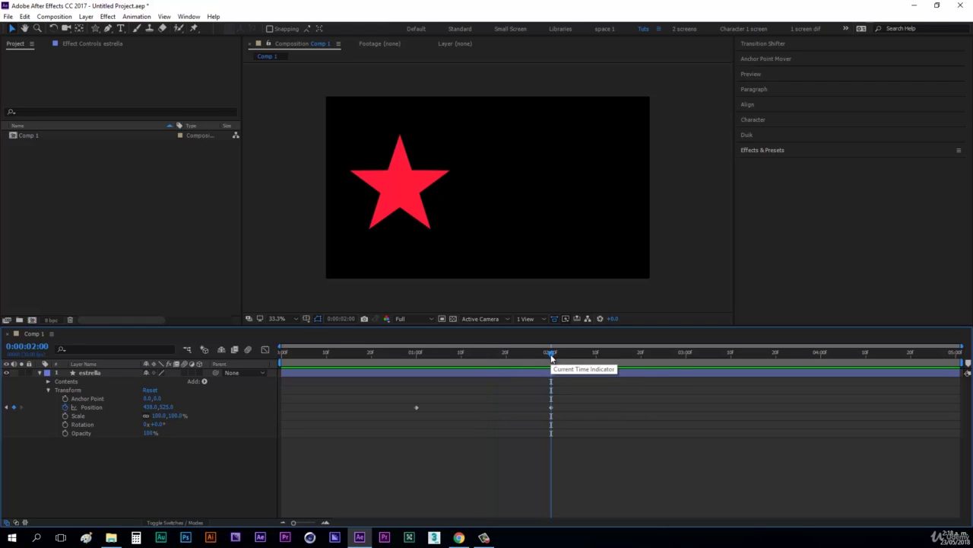
left_click(551, 407)
Drag the star to the right, about 1586,516, at 2 seconds, then go to 0:00:03:00.
left_click(407, 197)
mouse_move(409, 200)
left_mouse_down()
mouse_move(557, 218)
mouse_move(587, 199)
mouse_move(523, 229)
mouse_move(588, 198)
left_mouse_up()
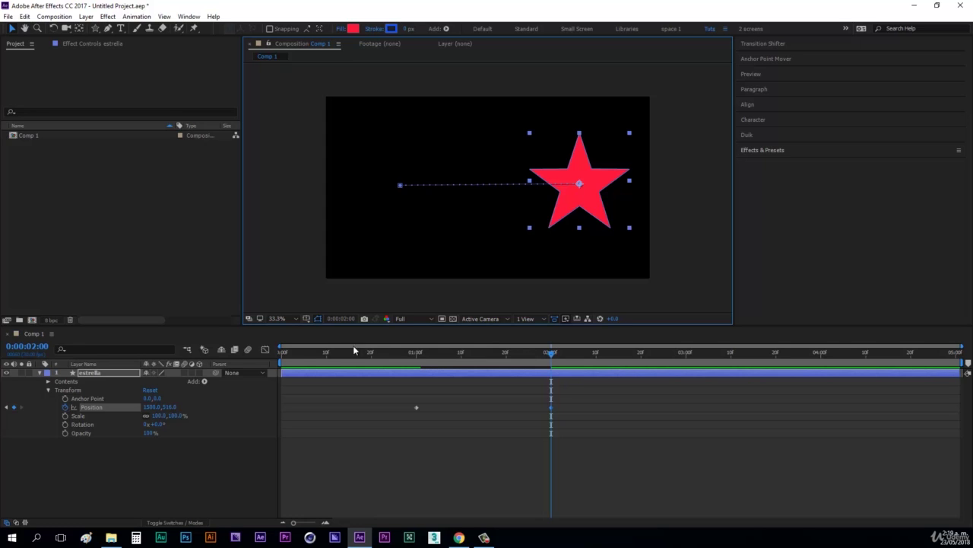
left_click(686, 356)
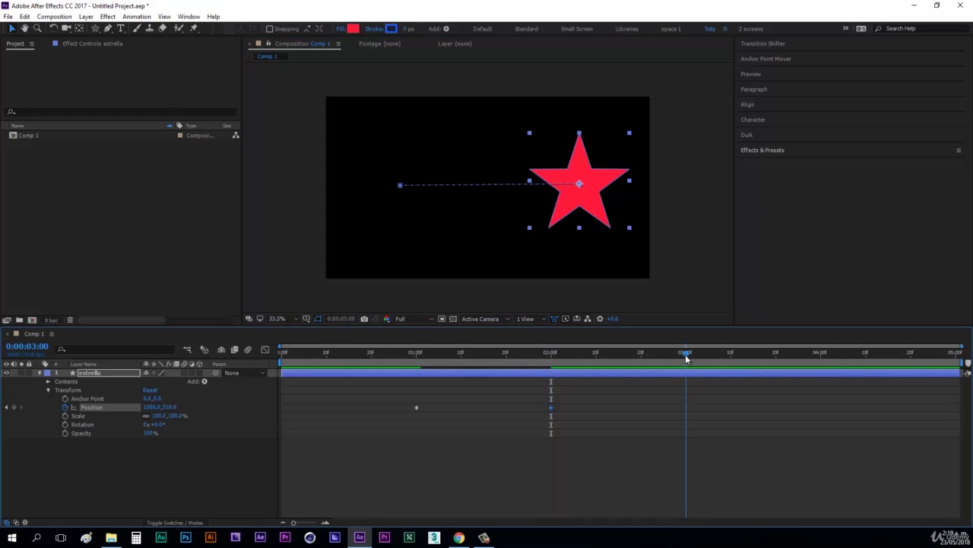
End the work area at 3 seconds and preview the star's left-to-right slide.
left_click_drag(961, 362, 687, 362)
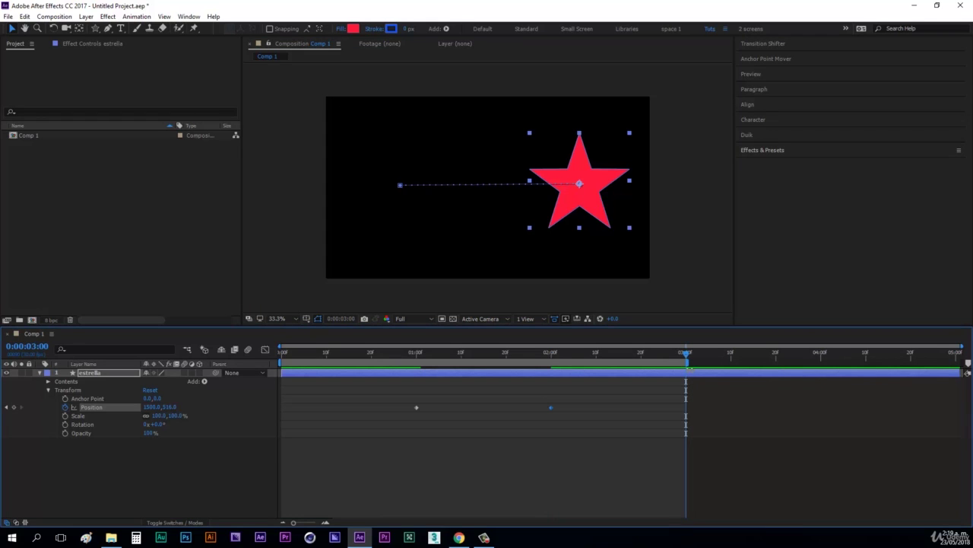
key("space")
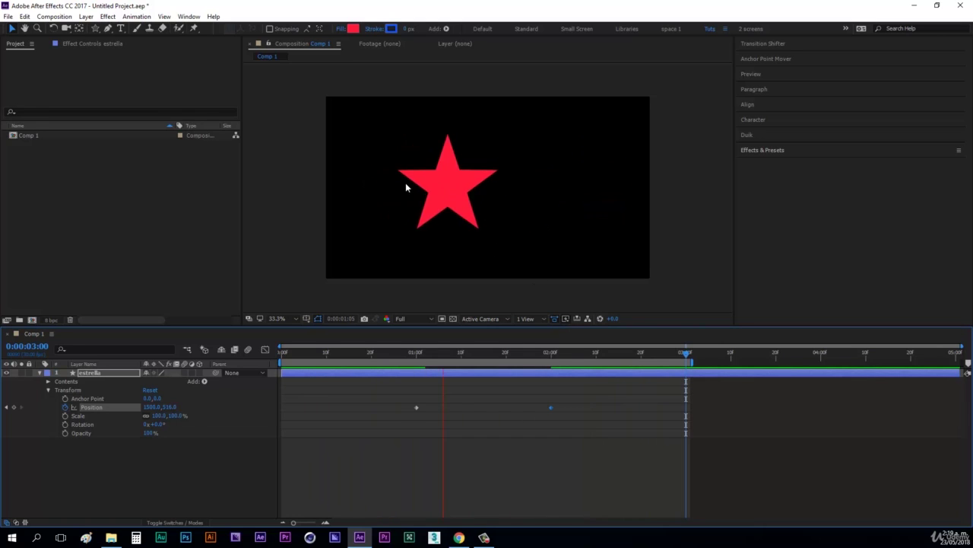
key("space")
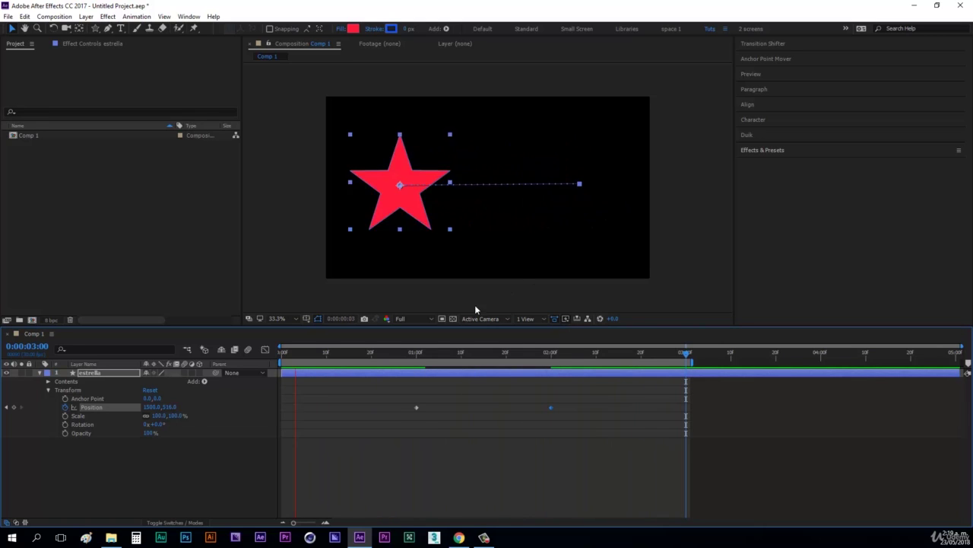
left_click_drag(411, 354, 551, 362)
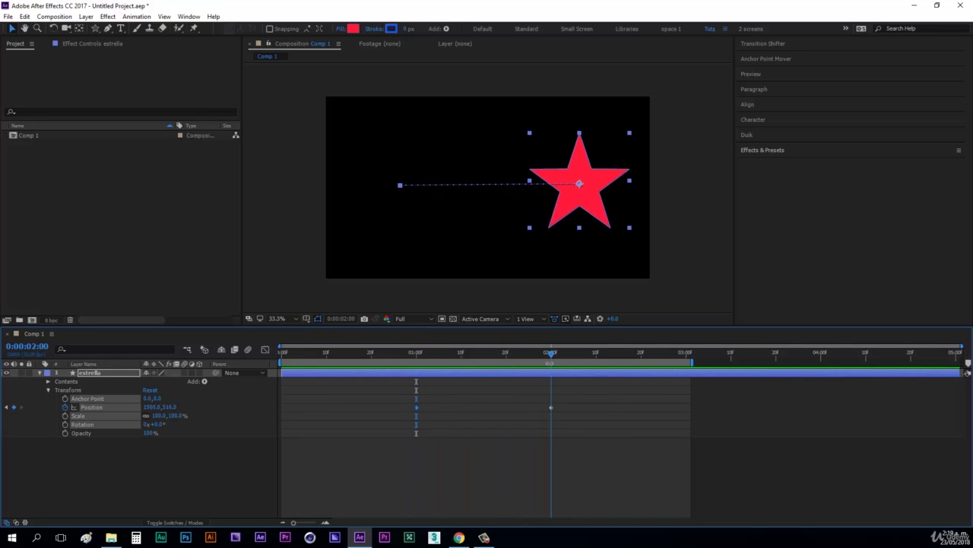
Preview the slide from 1 second 15 frames, then select the 2-second Position keyframe.
left_click(566, 410)
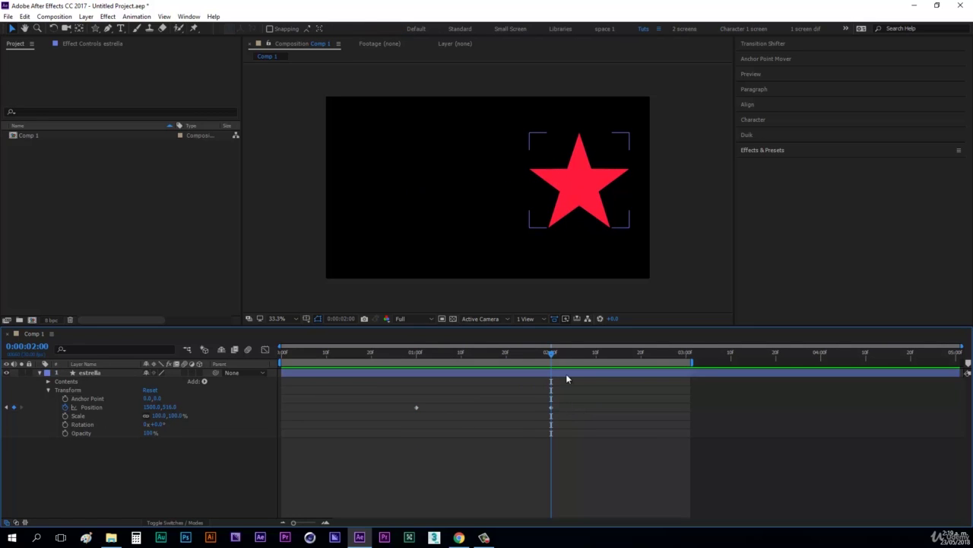
key("F2")
left_click_drag(459, 353, 484, 355)
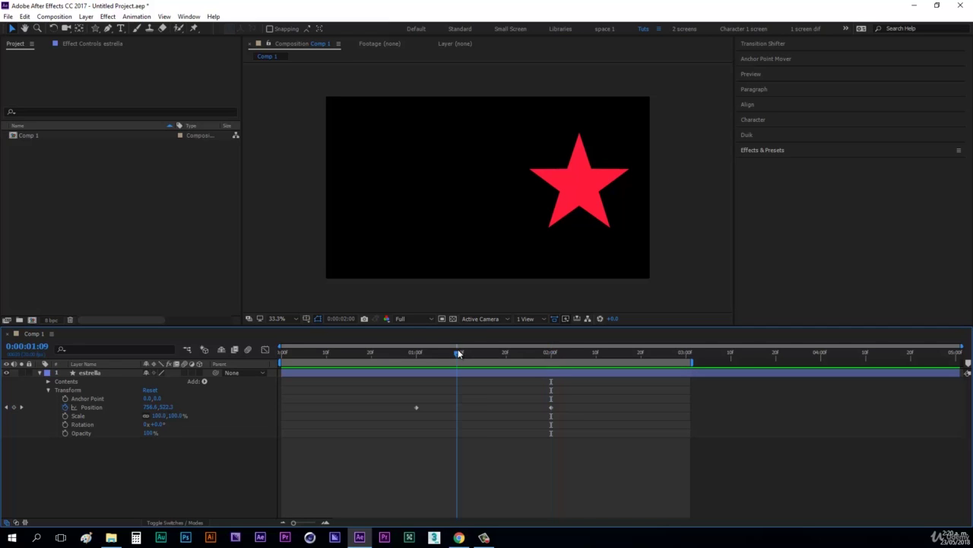
left_click(502, 401)
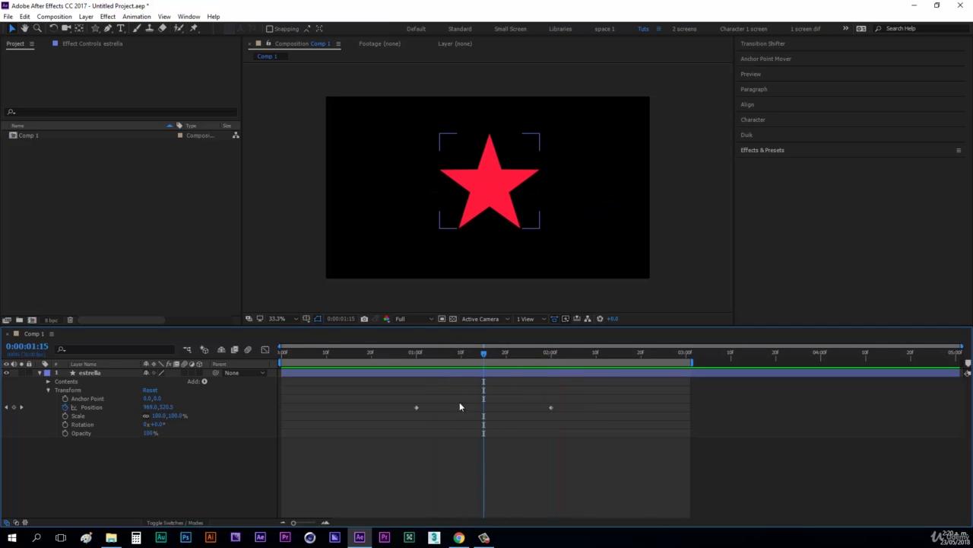
key("space")
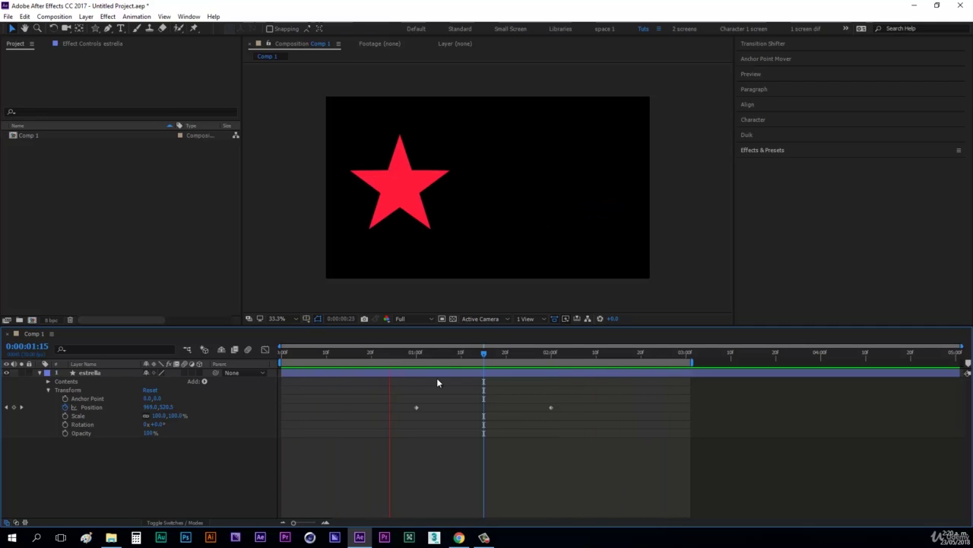
key("space")
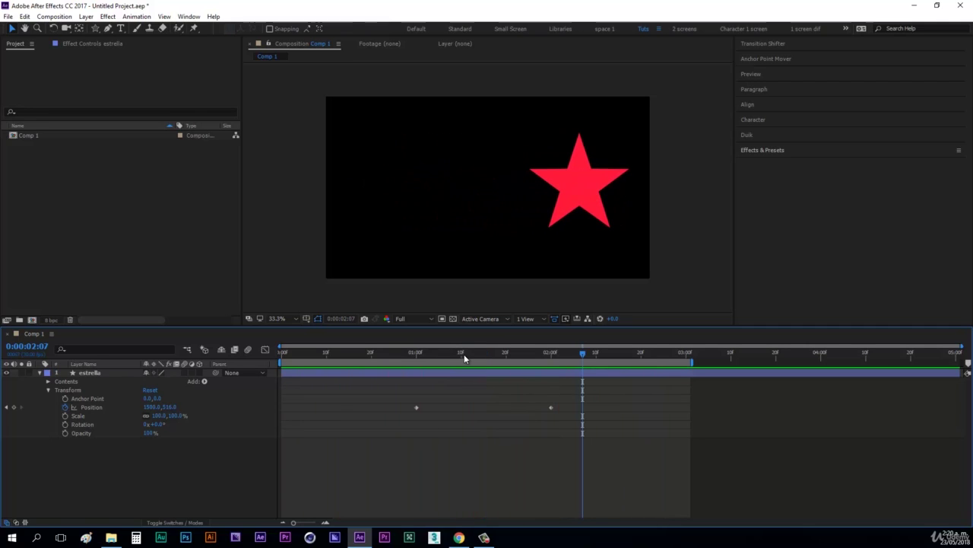
left_click(453, 374)
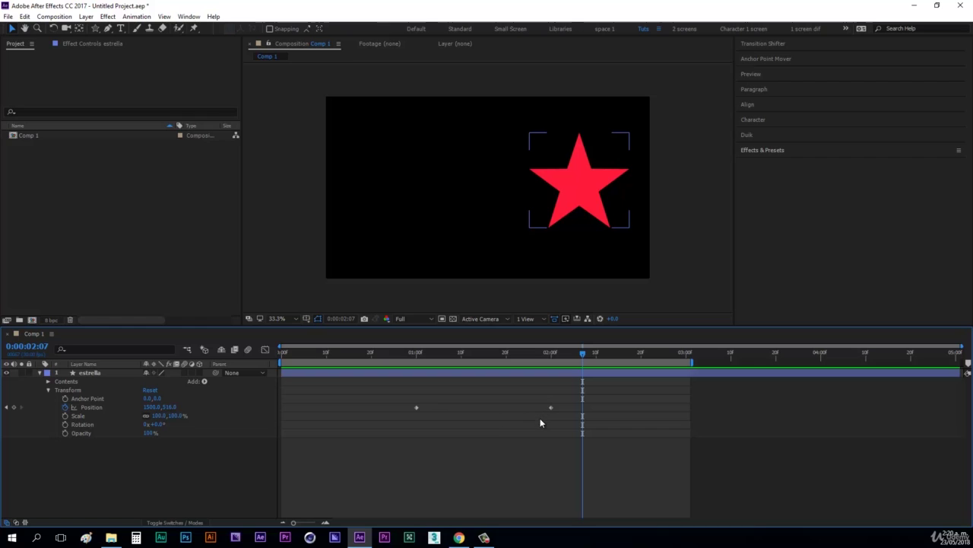
left_click_drag(540, 417, 574, 379)
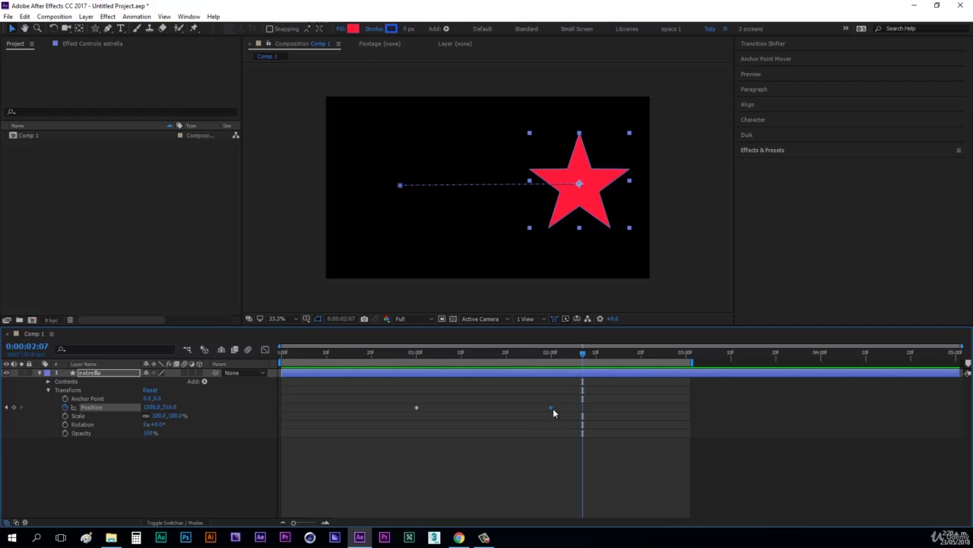
Move the ending Position keyframe earlier to about 1:10 and preview the faster slide.
mouse_move(552, 409)
left_click_drag(552, 409, 466, 411)
left_click(483, 443)
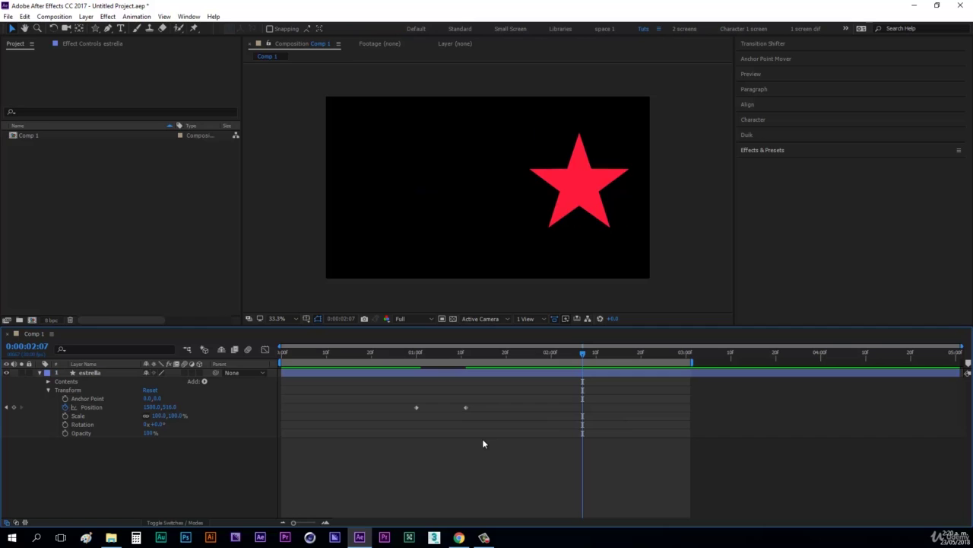
key("space")
key("space")
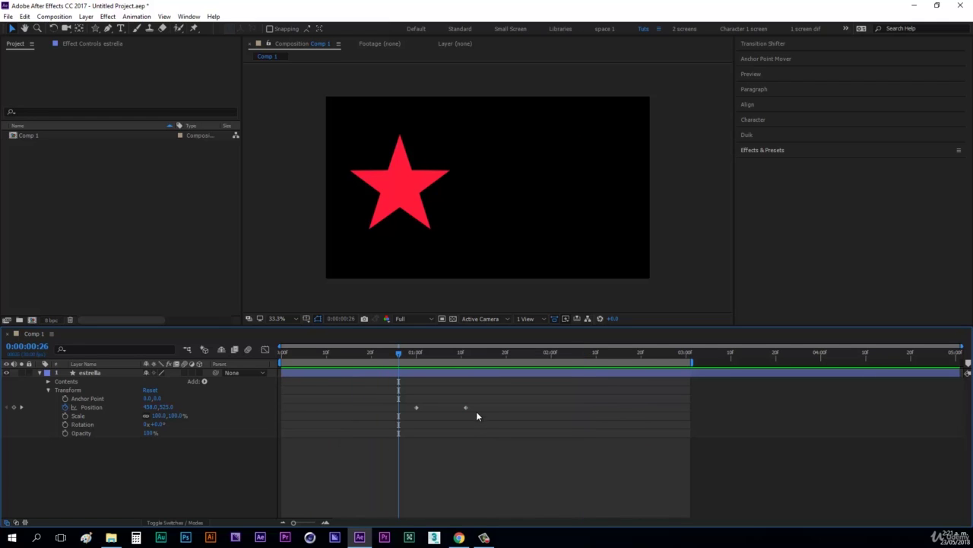
left_click(471, 372)
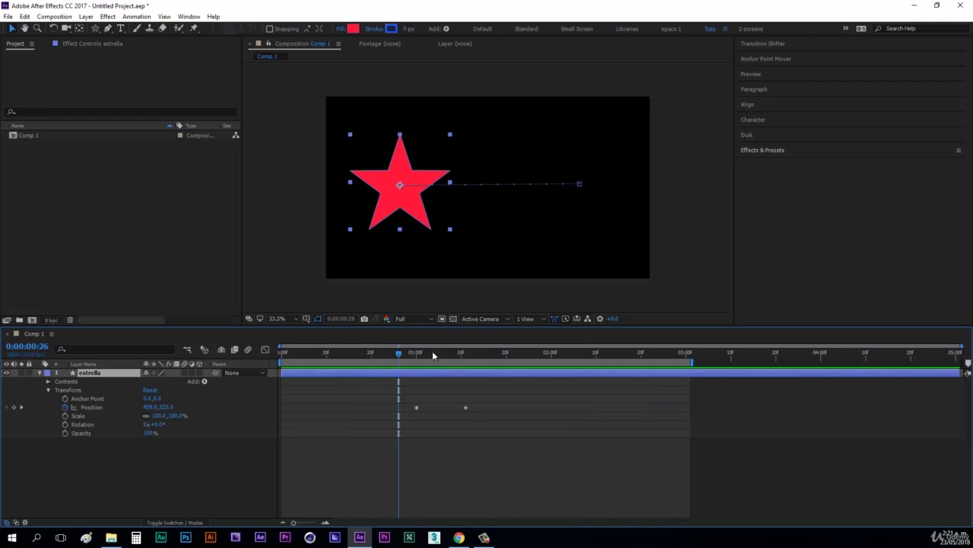
left_click_drag(434, 353, 506, 353)
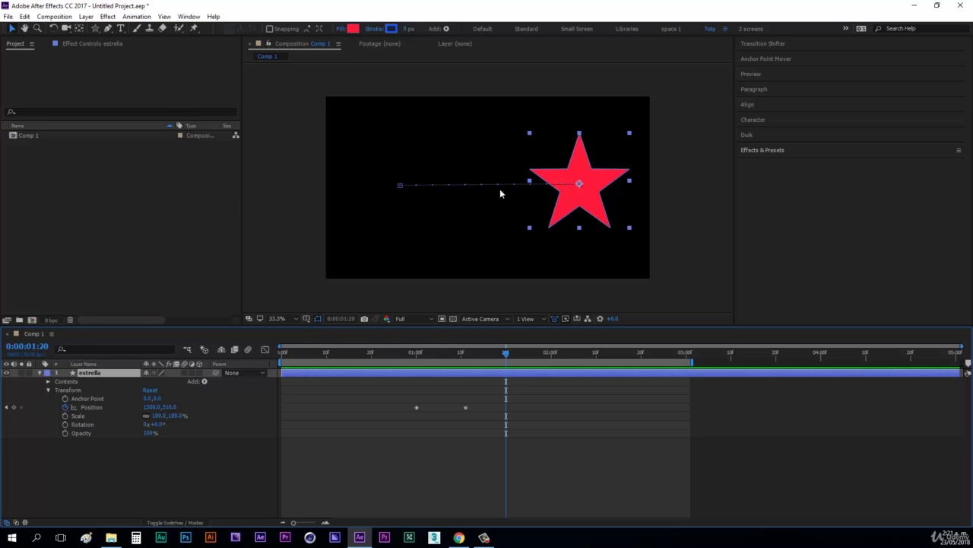
Drag the ending Position keyframe later, preview the slower slide, and return to 0:00:00:00.
left_click(413, 352)
left_click_drag(414, 353, 461, 356)
left_click_drag(469, 406, 464, 406)
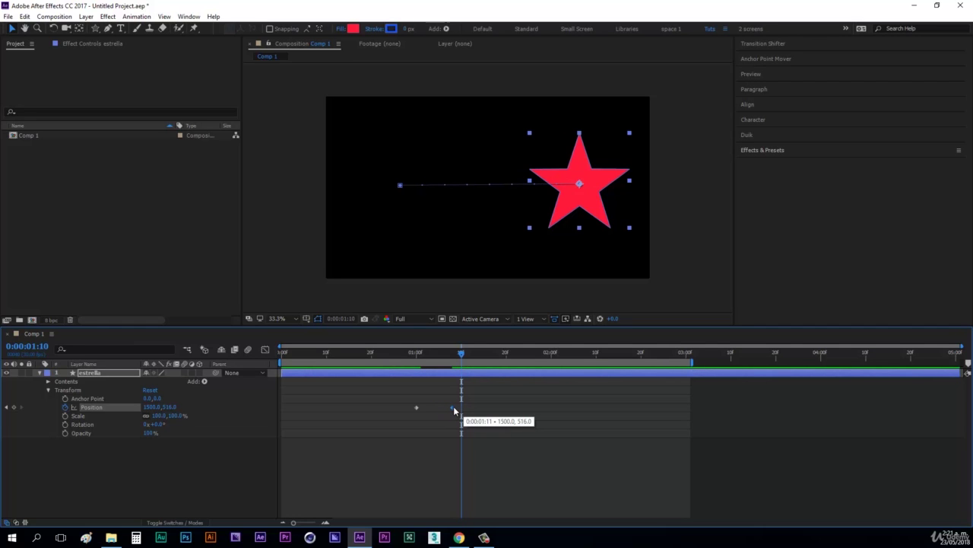
left_click_drag(454, 411, 625, 416)
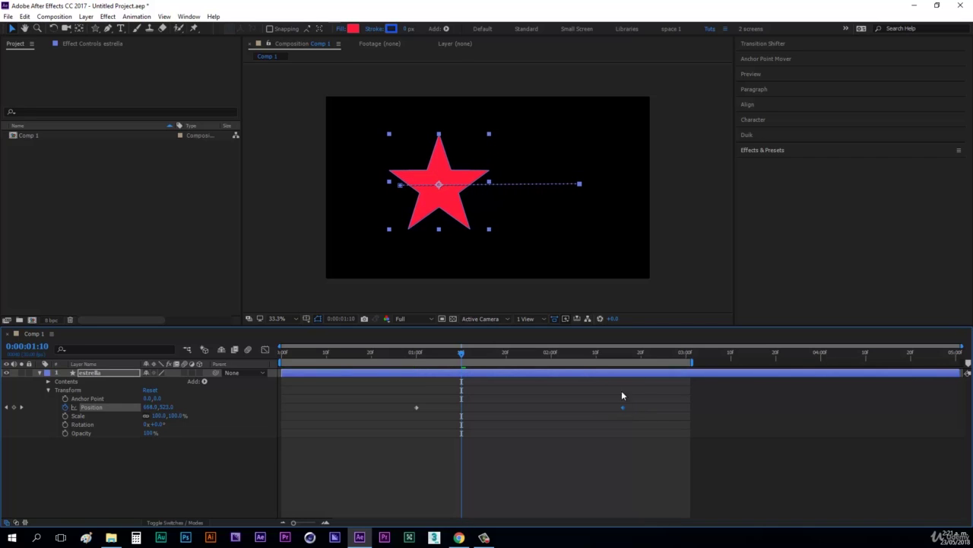
key("space")
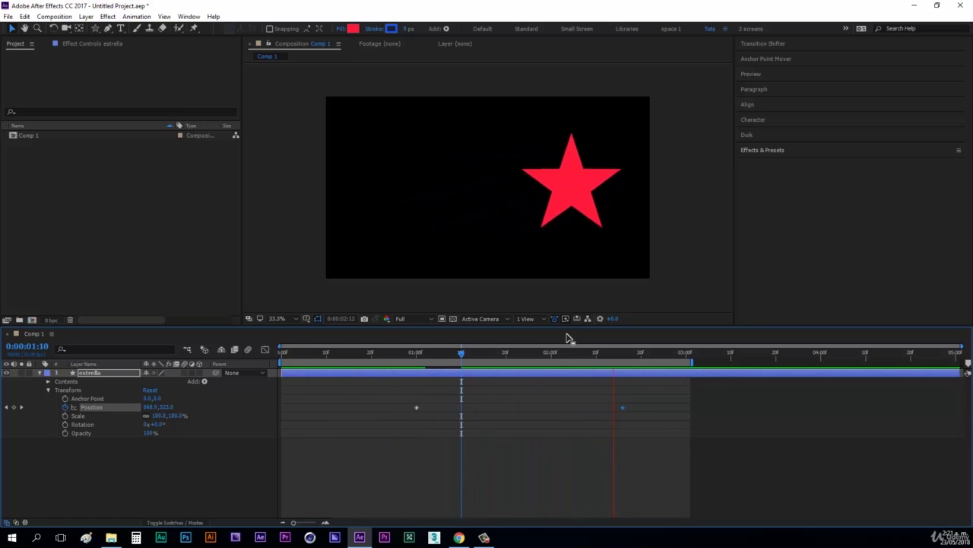
key("space")
left_click(491, 395)
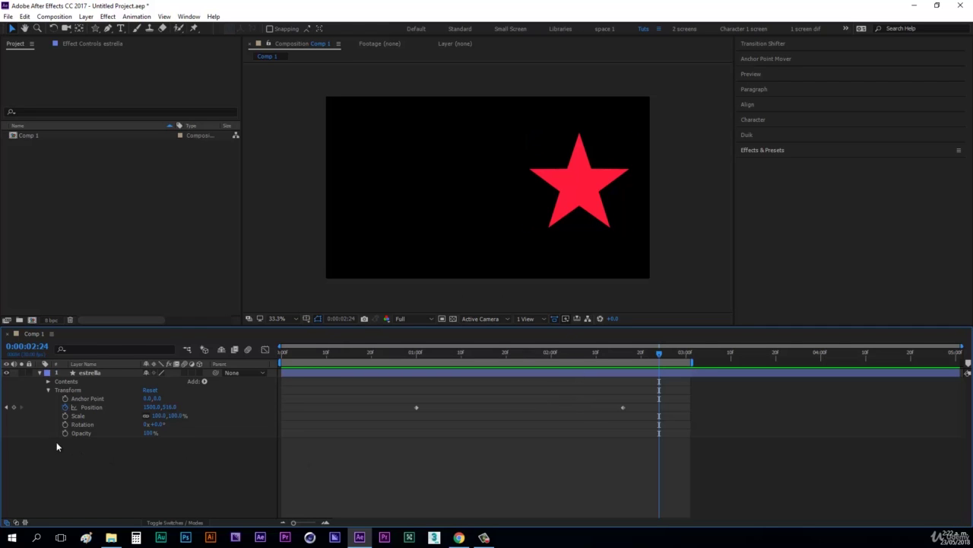
mouse_move(421, 354)
left_mouse_down()
mouse_move(355, 359)
mouse_move(331, 386)
left_mouse_up()
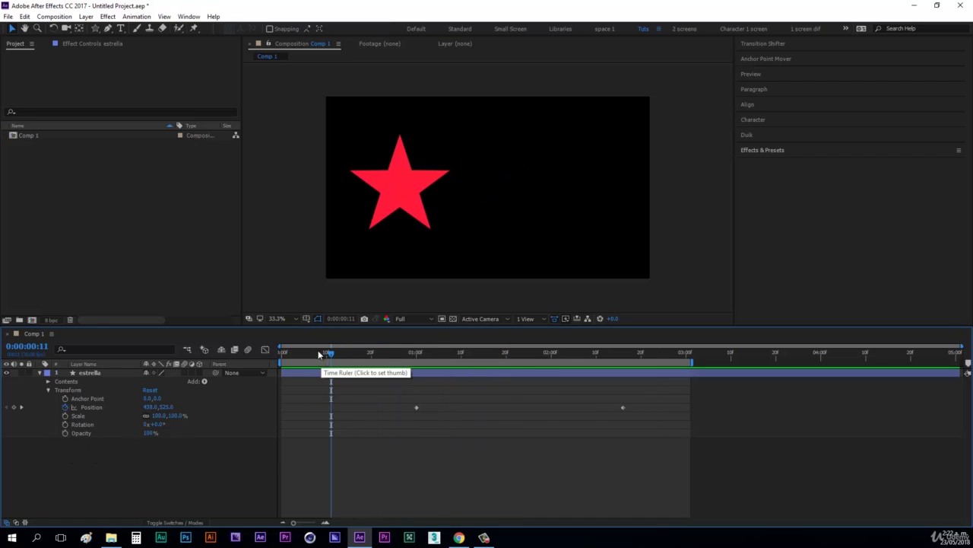
left_click_drag(318, 351, 282, 362)
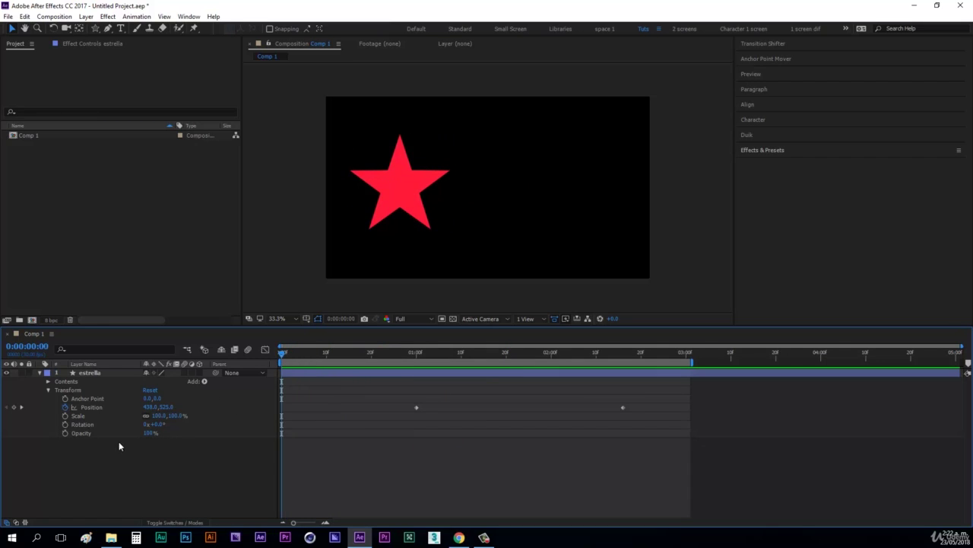
Add an Opacity keyframe of 0% at frame 0.
left_click(66, 433)
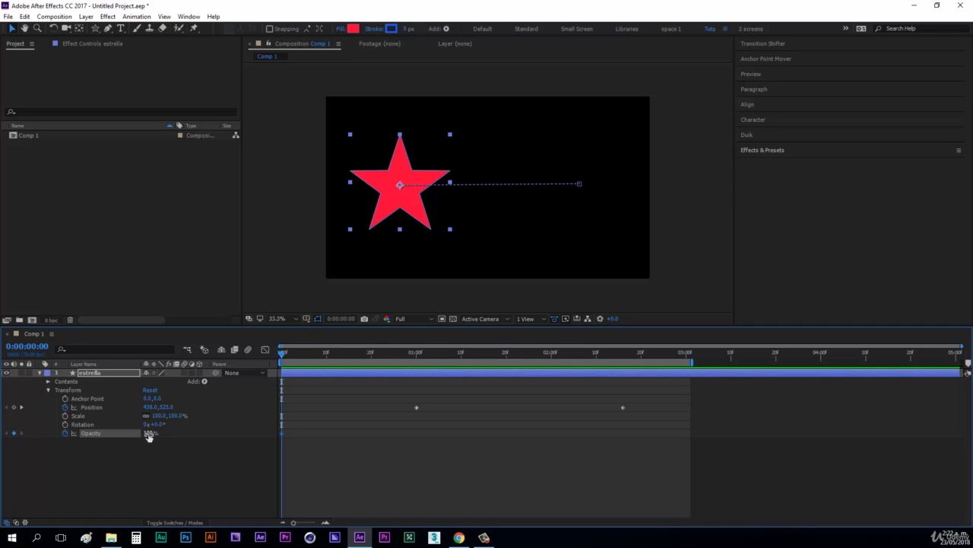
left_click(151, 433)
type("0")
key("Return")
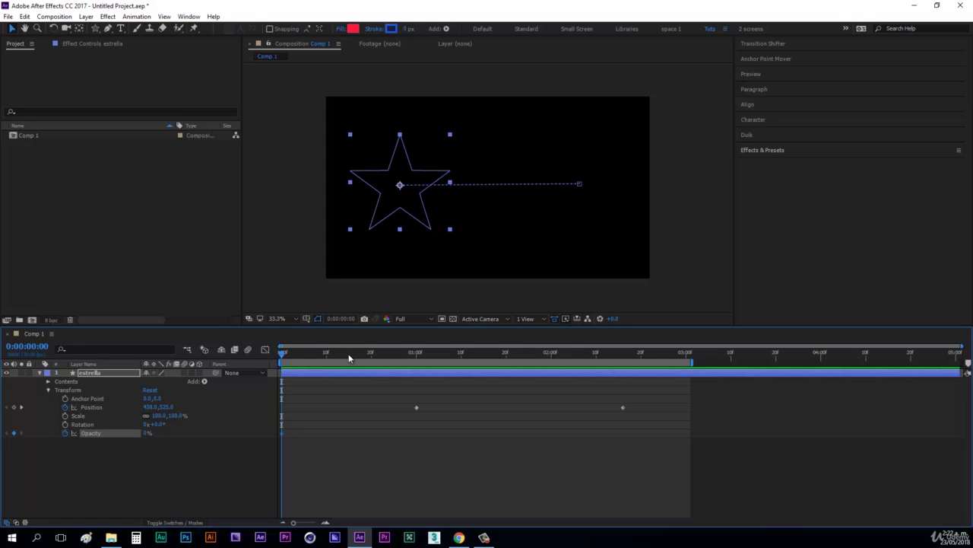
Add a 100% Opacity keyframe at frame 20.
left_click_drag(351, 357, 371, 359)
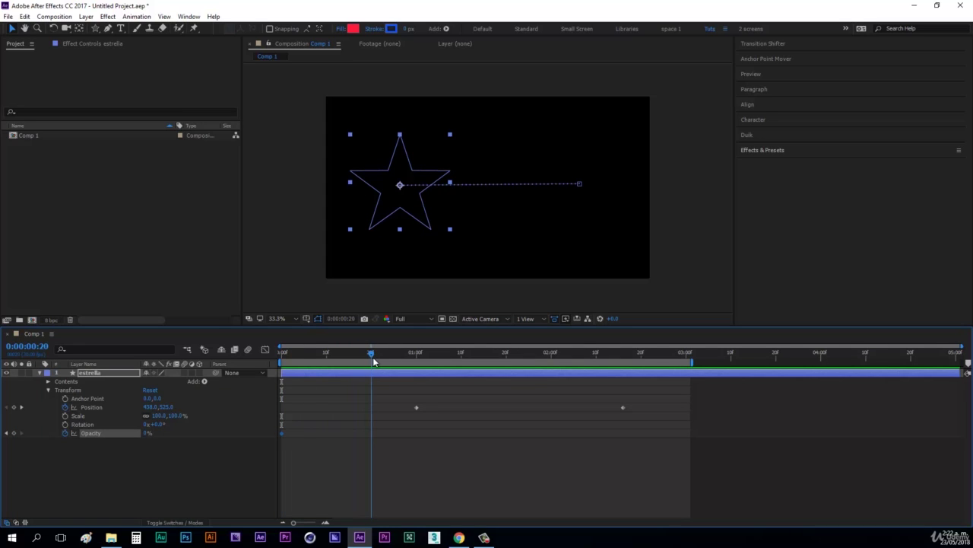
left_click(255, 463)
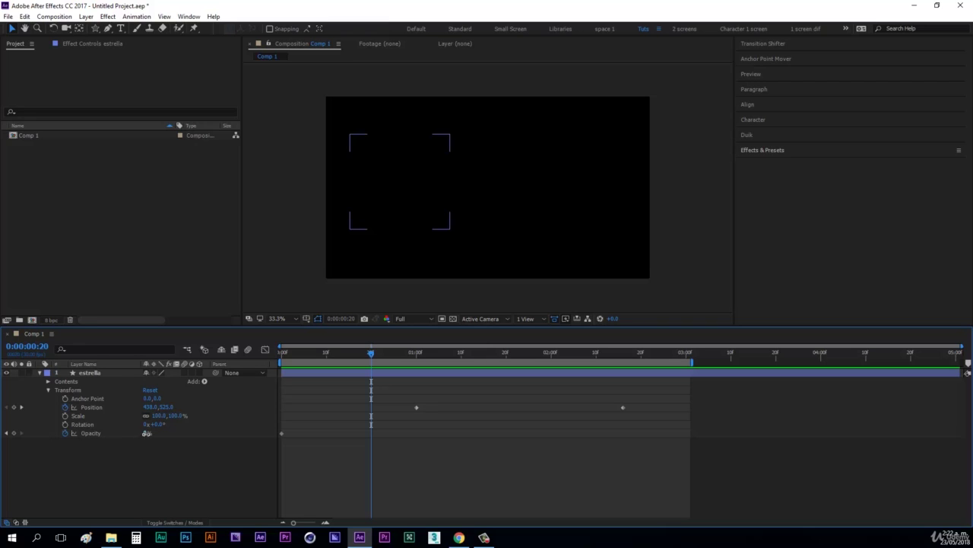
left_click_drag(147, 434, 228, 436)
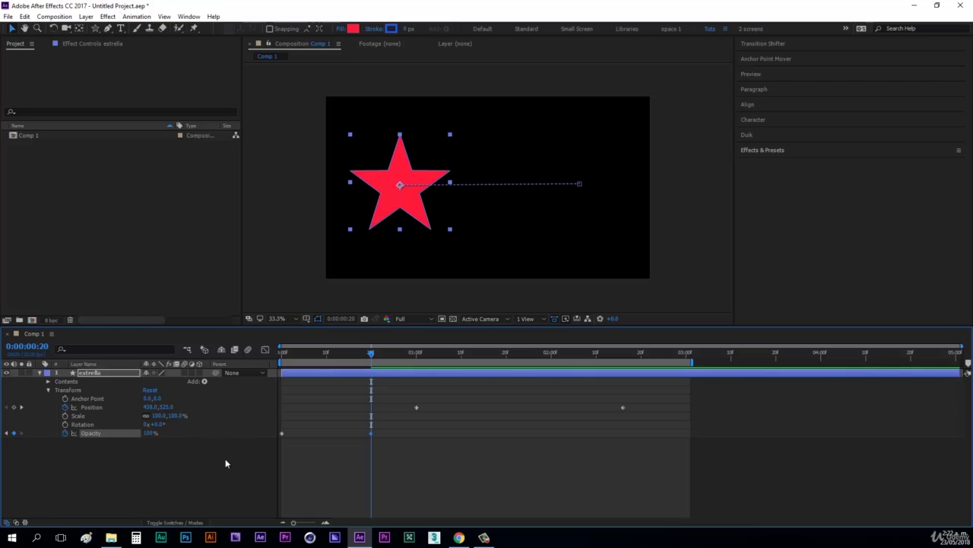
left_click(226, 460)
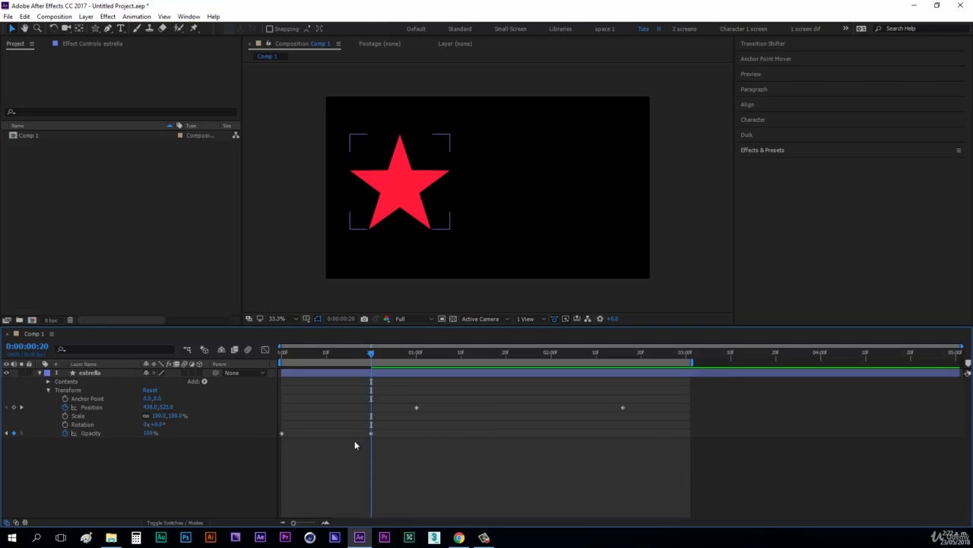
Scrub through the opening frames to check the star fading in.
left_click_drag(358, 439, 380, 432)
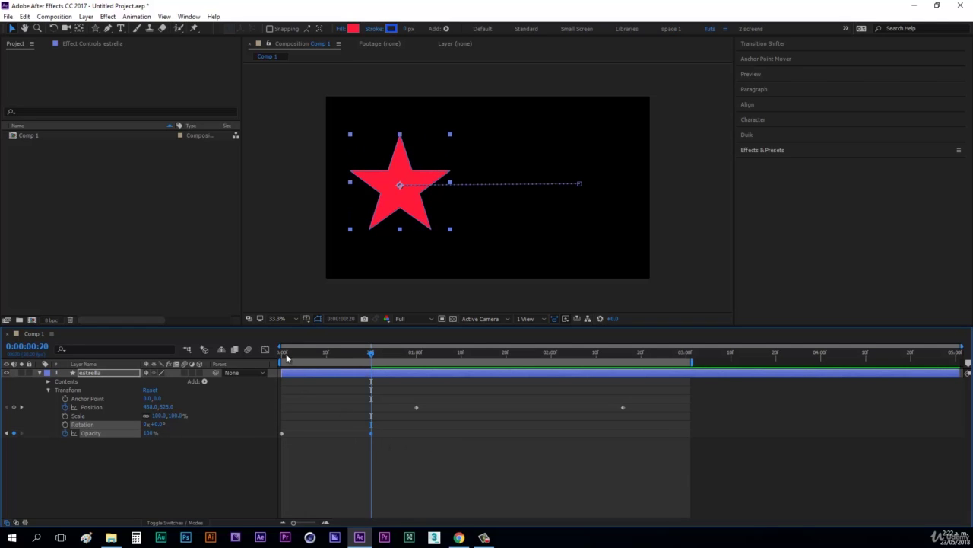
left_click(286, 355)
left_click_drag(287, 360, 372, 374)
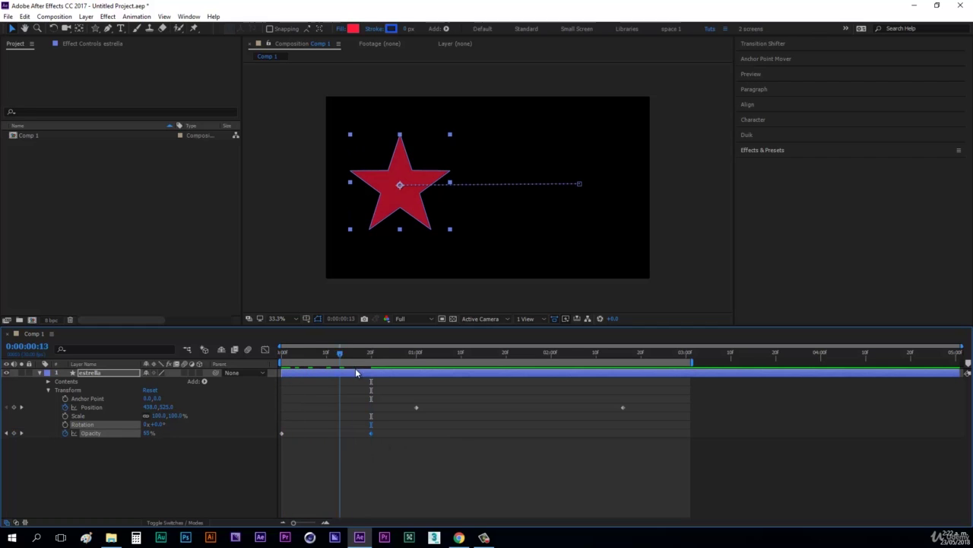
left_click_drag(344, 454, 382, 431)
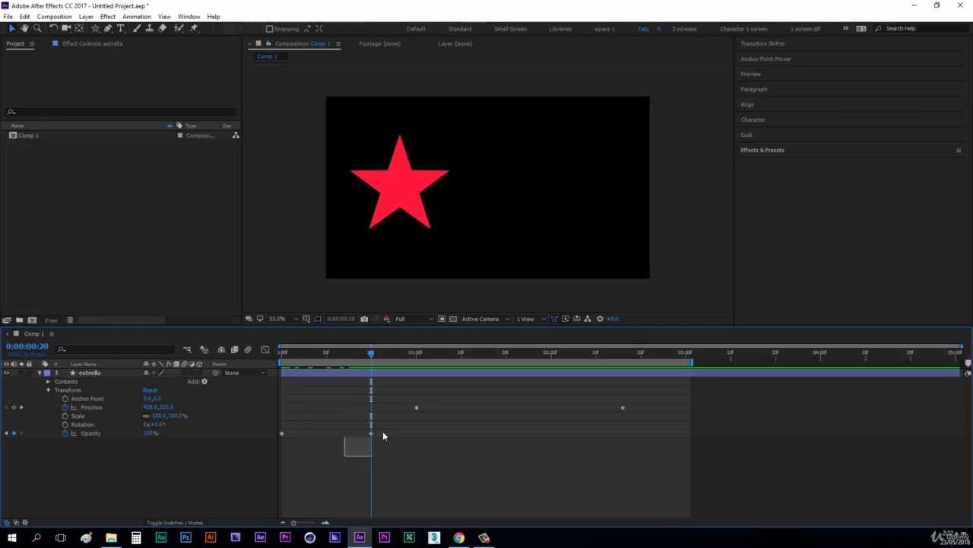
left_click(143, 440)
left_click(143, 434)
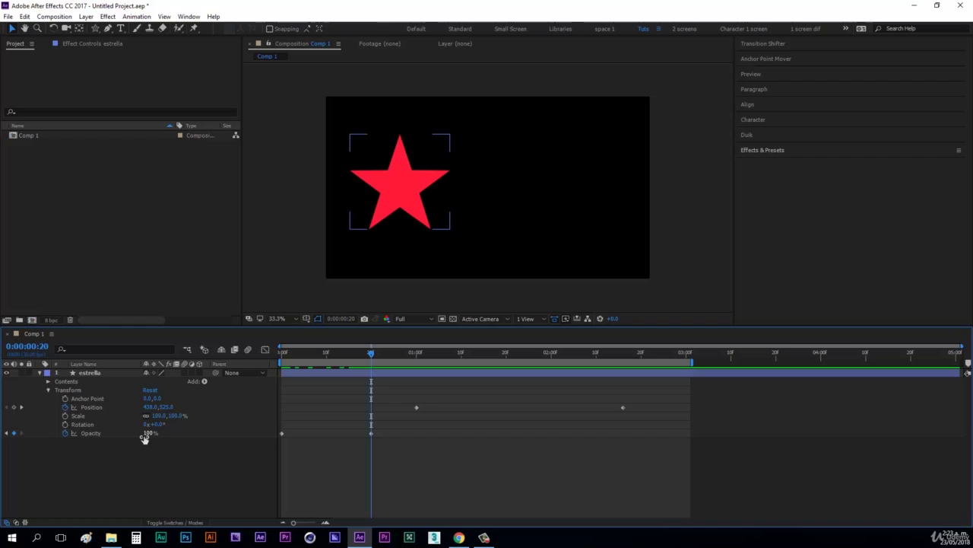
left_click(410, 424)
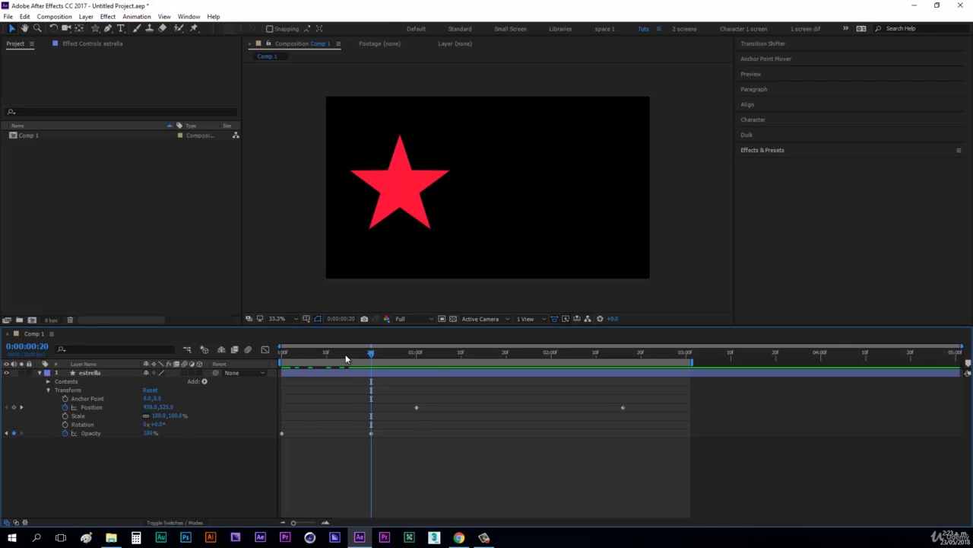
Preview the star's fade-in and slide, stop playback at 0:00:01:13, and deselect the star layer.
key("space")
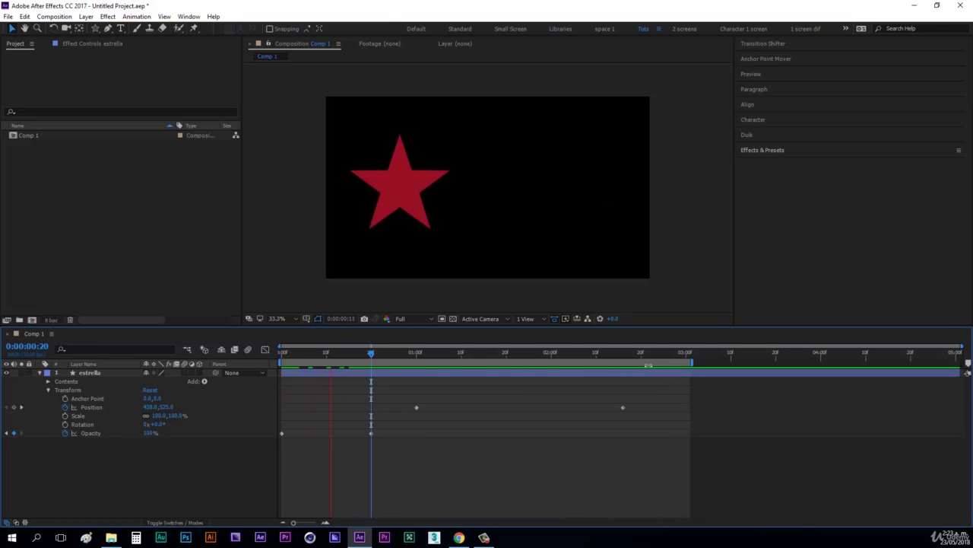
key("space")
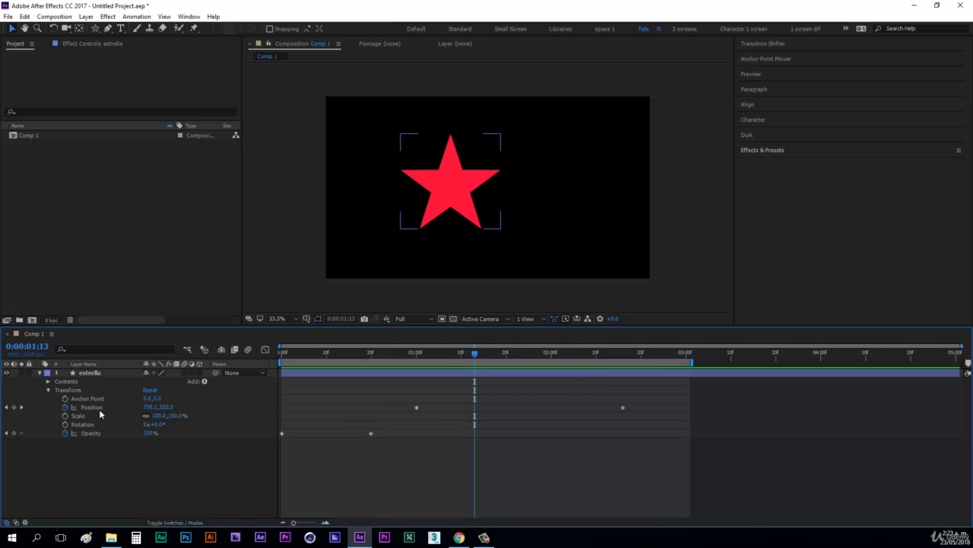
left_click(226, 432)
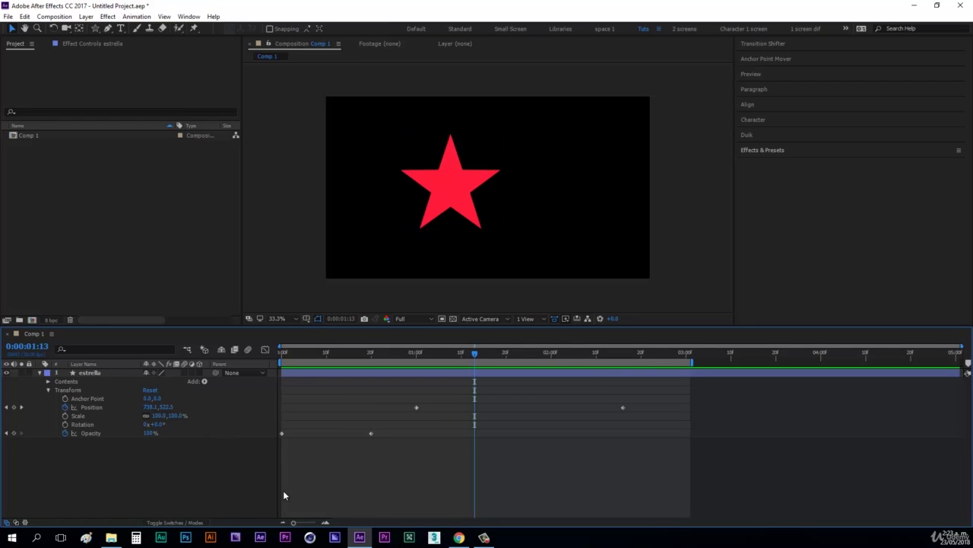